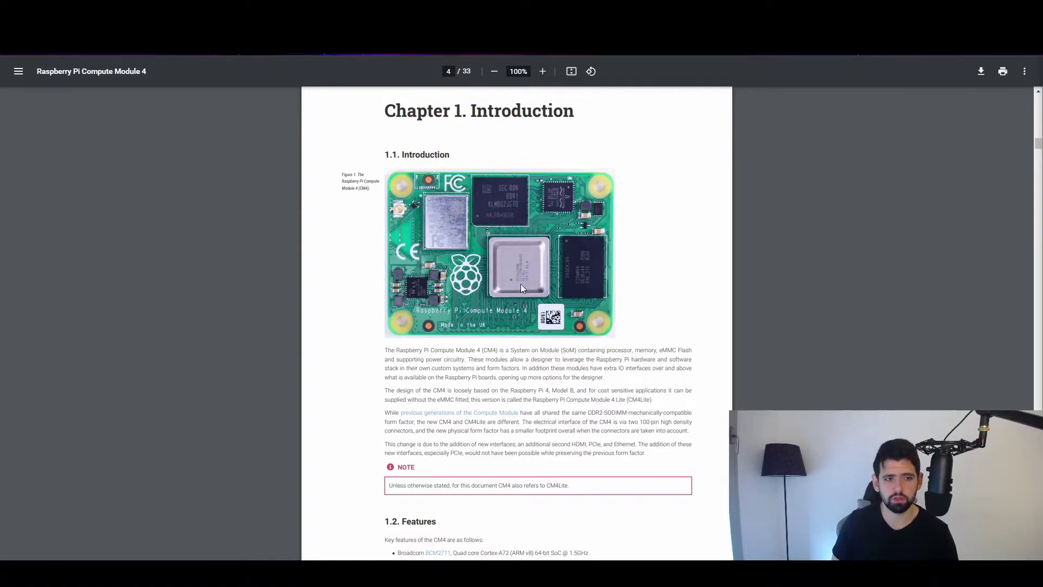
- Scroll through the CM4 datasheet's Chapter 4 Pin Out table to review the GND and GPIO pins
scroll(508, 383, "down", 4)
scroll(775, 239, "up", 2)
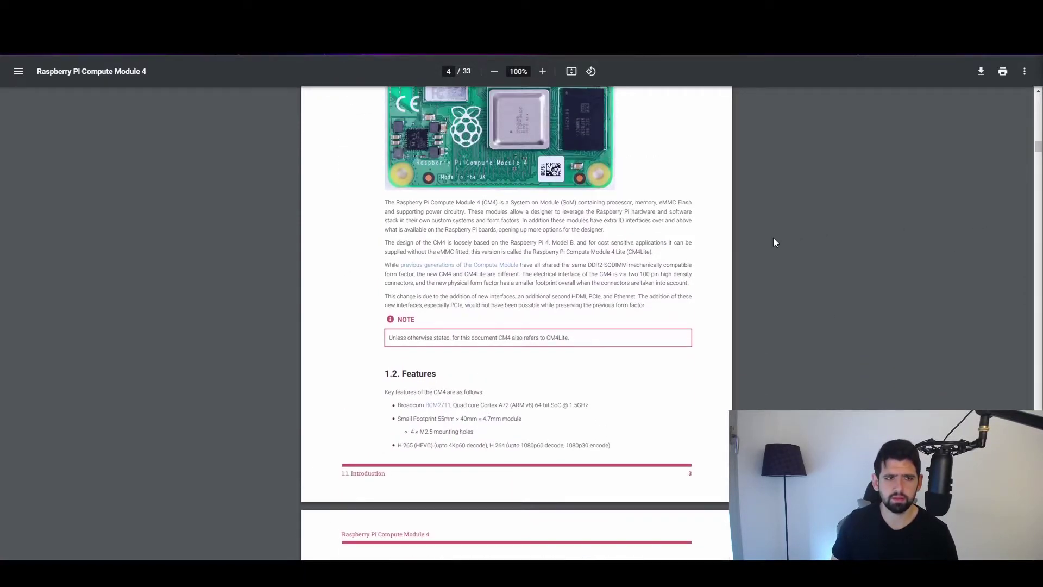
mouse_move(1038, 149)
left_mouse_down()
mouse_move(1033, 350)
mouse_move(1032, 336)
left_mouse_up()
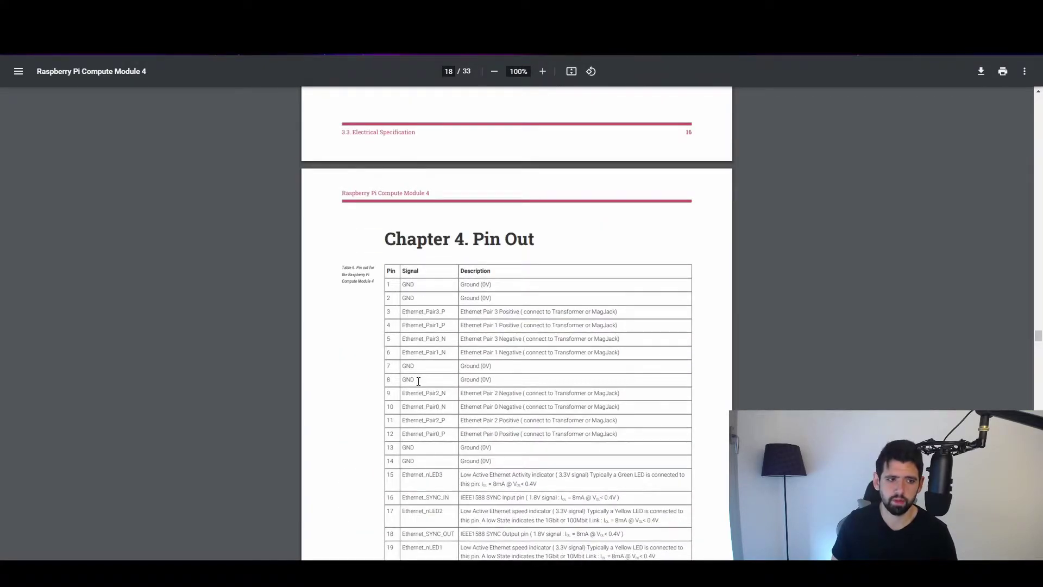
scroll(419, 358, "down", 5)
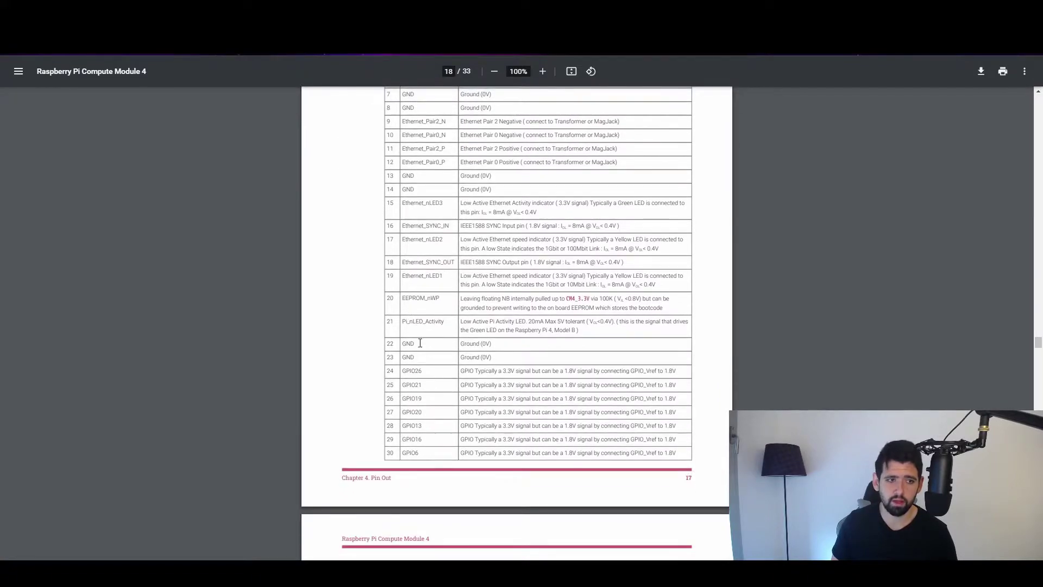
scroll(416, 354, "down", 6)
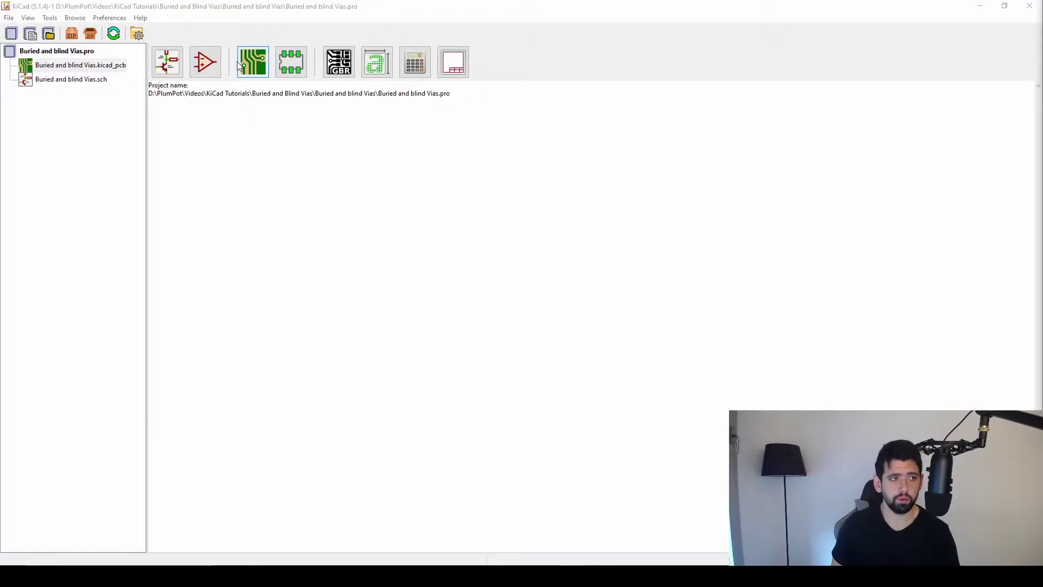
- Open the Symbol Editor and filter the library list for 'Plum'
left_click(206, 64)
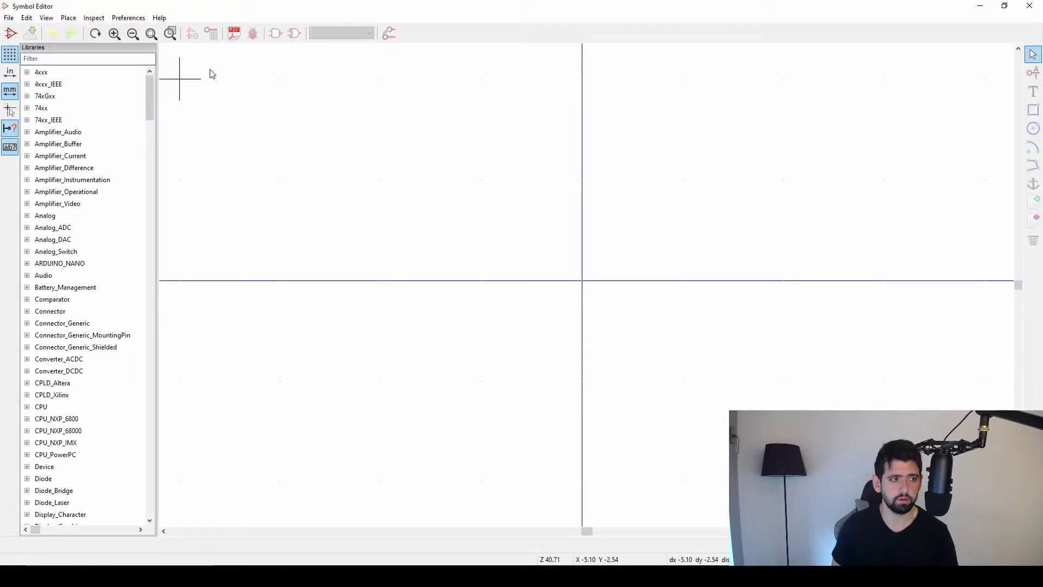
left_click(101, 60)
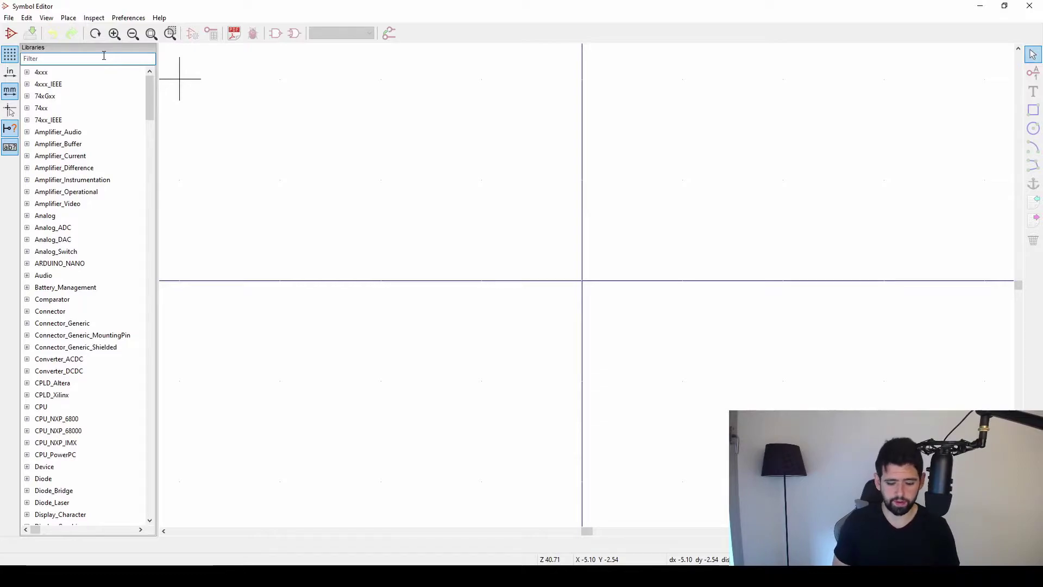
type("Plumpot")
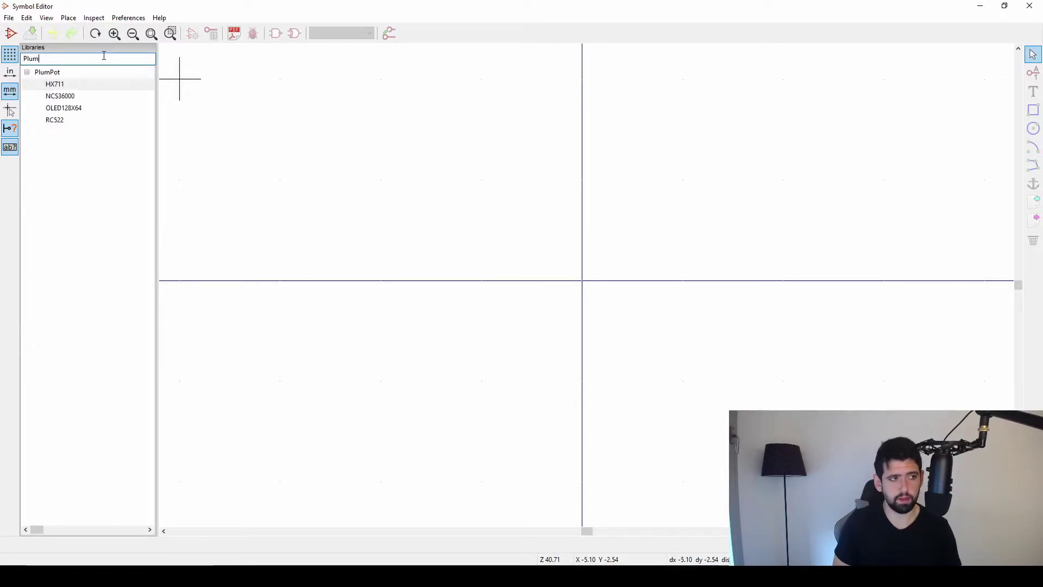
- Start a new PlumPot symbol named 'RaspPiComp' and increase its units per package
right_click(52, 73)
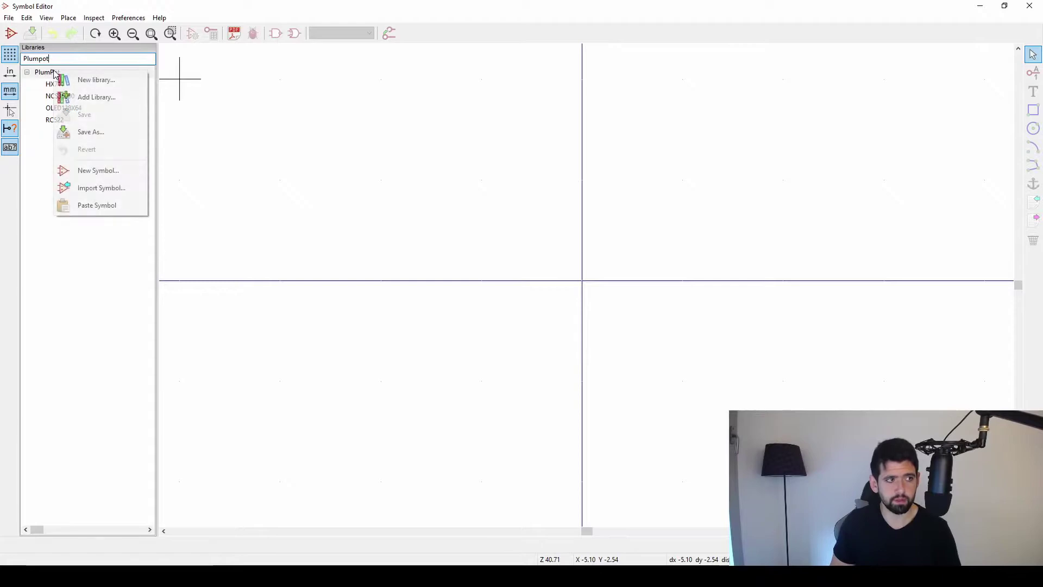
left_click(109, 171)
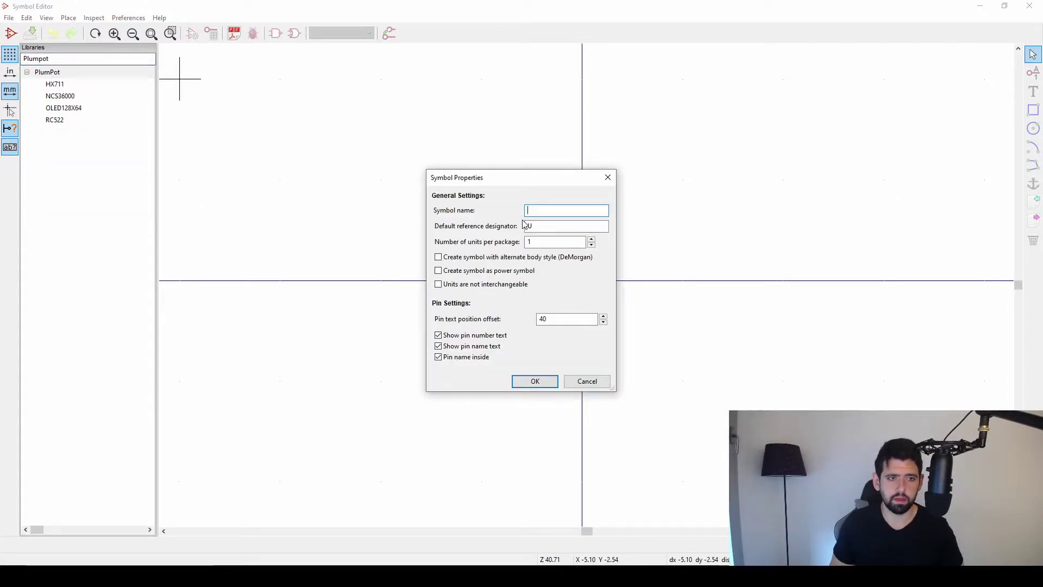
type("R")
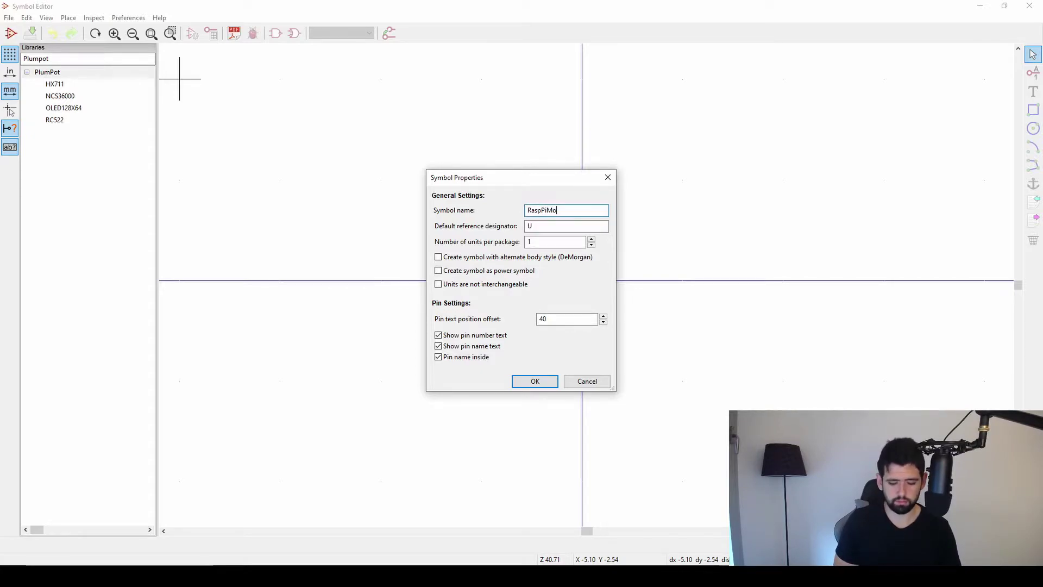
type("aspPiComp")
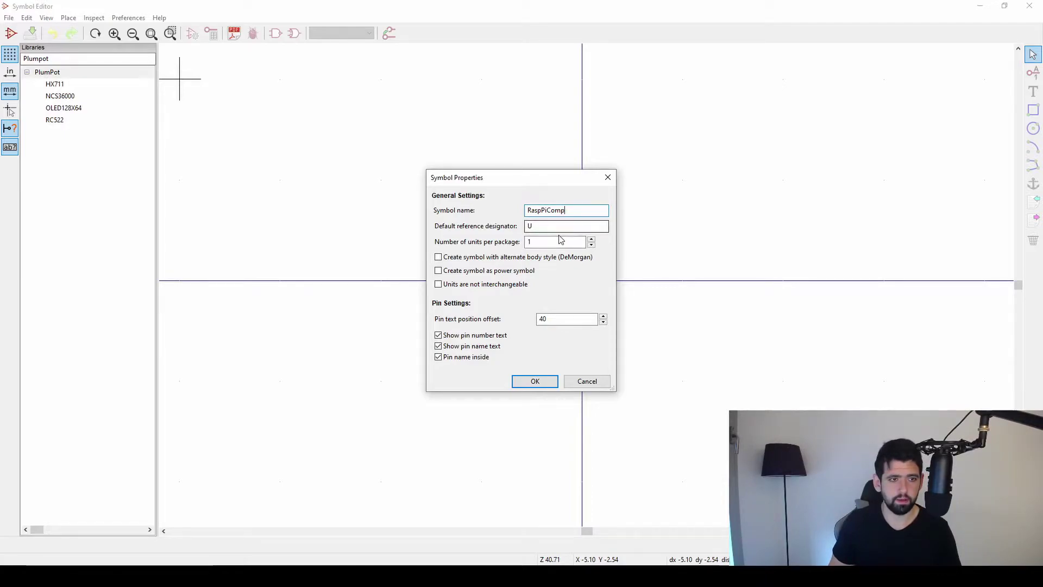
left_click(542, 242)
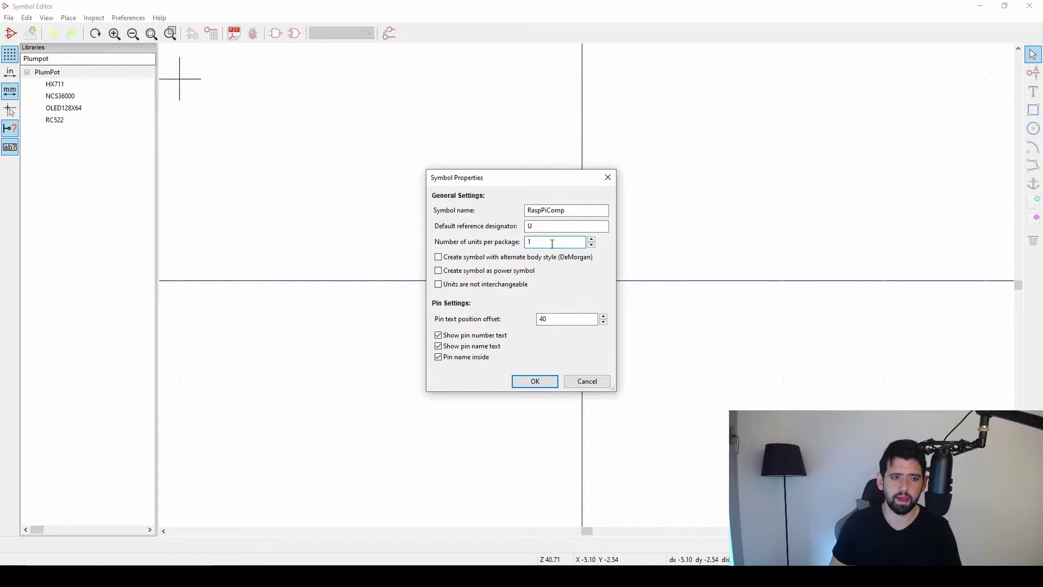
left_click(591, 240)
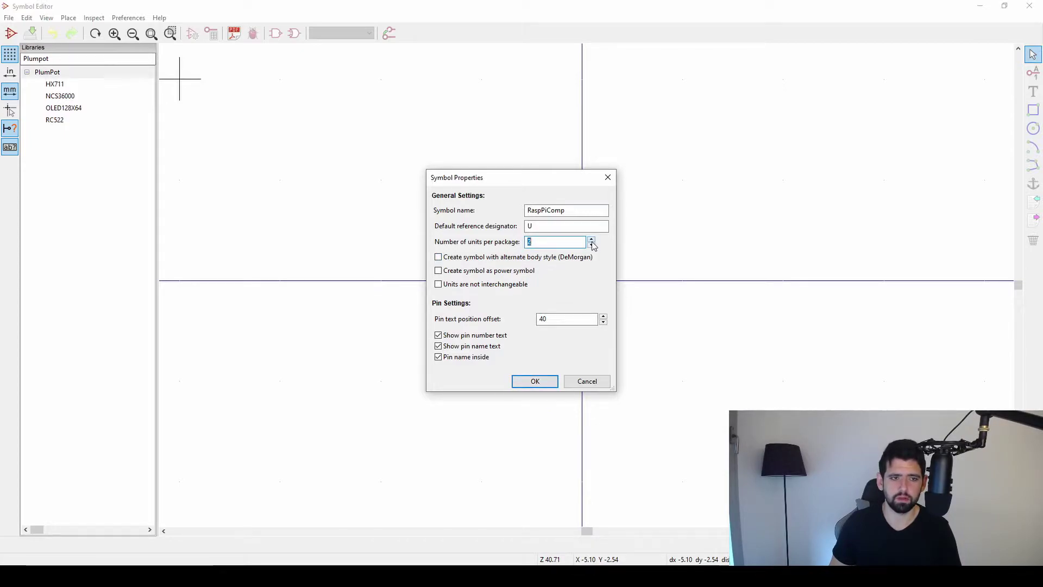
- Confirm the new symbol and move the RaspPiComp name field above the U reference
left_click(549, 383)
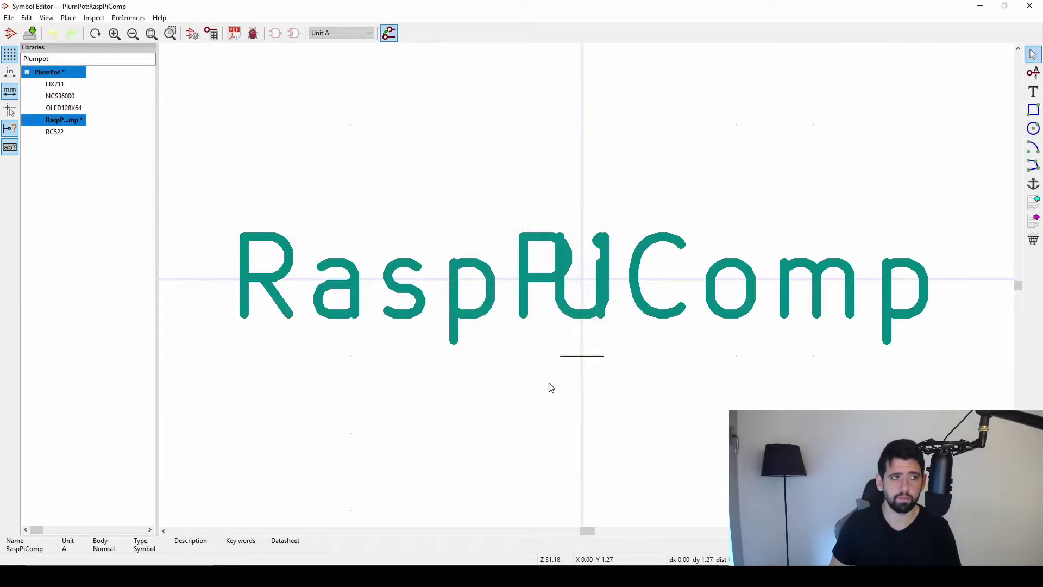
scroll(353, 93, "down", 1)
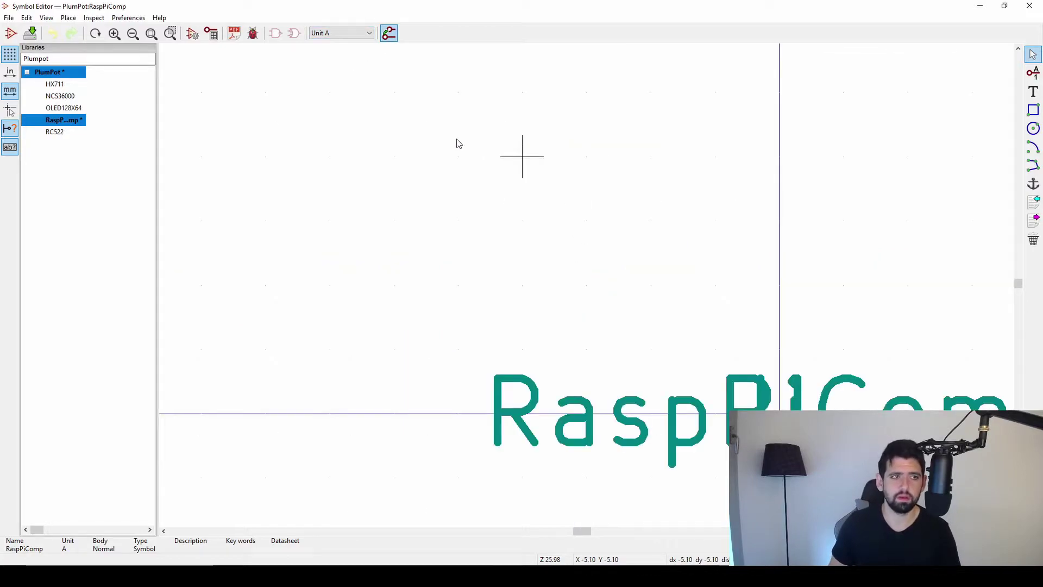
left_click(363, 31)
left_click(331, 42)
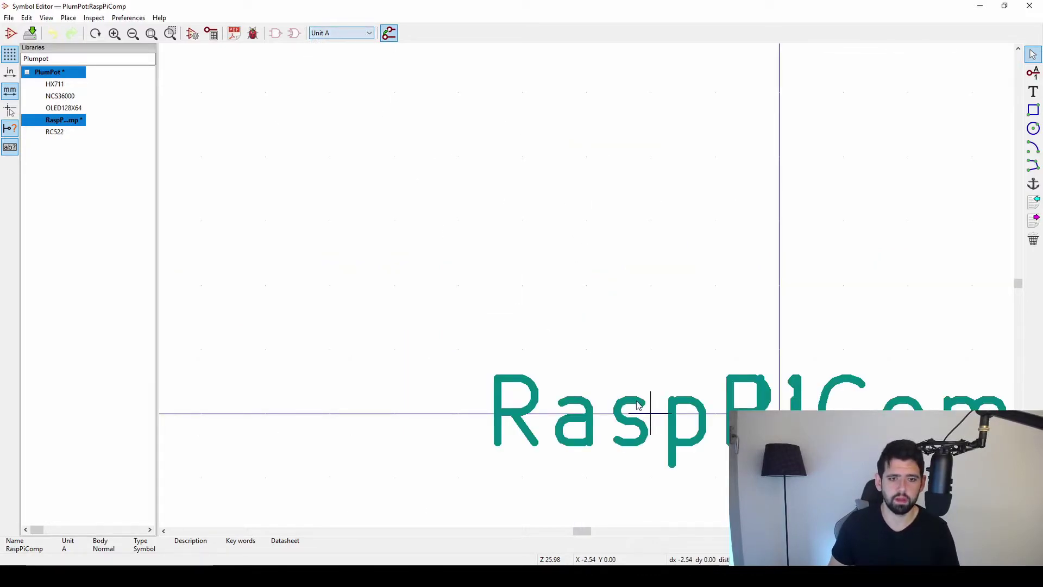
scroll(588, 289, "down", 1)
scroll(588, 289, "down", 4)
left_click_drag(582, 327, 588, 263)
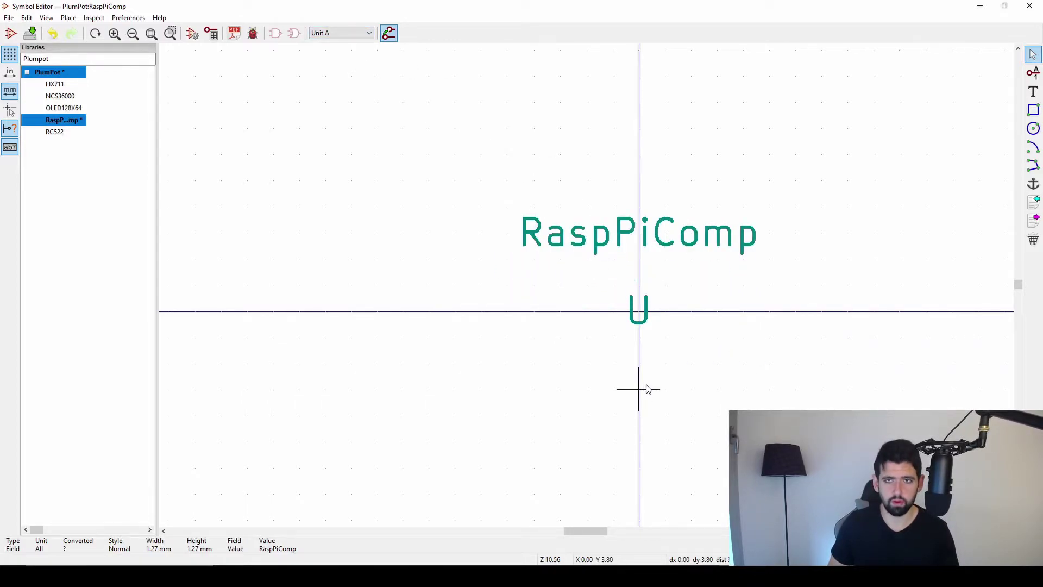
- Cycle the unit selector through units B, C and D, then return to unit A
left_click(341, 33)
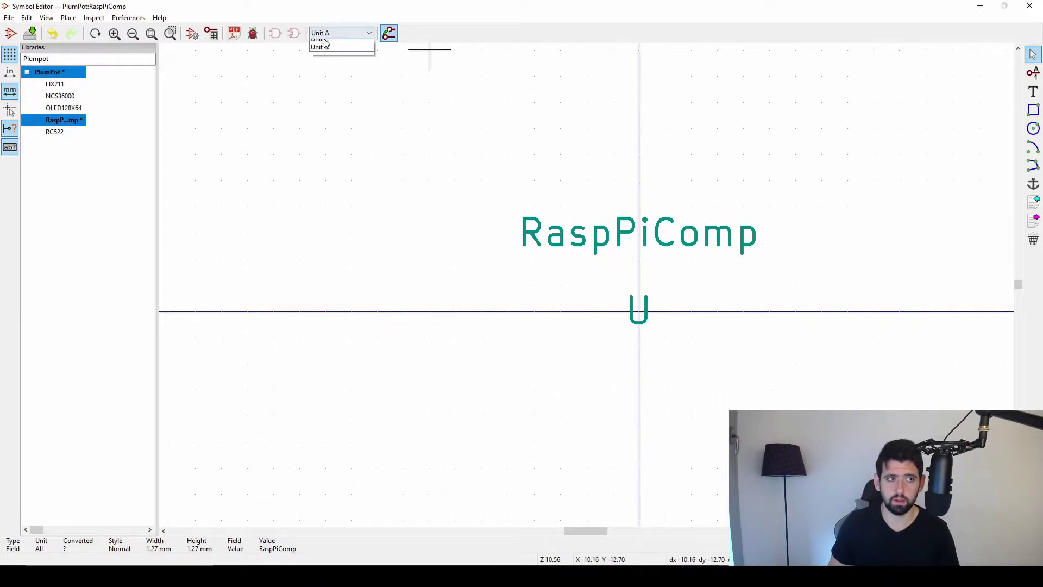
left_click(330, 52)
left_click(329, 33)
left_click(326, 60)
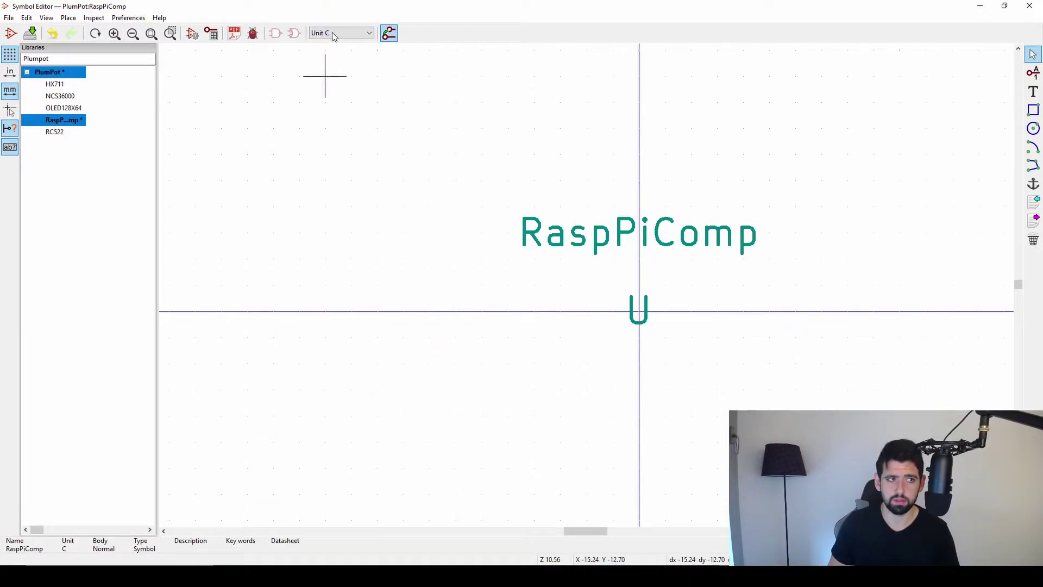
left_click(331, 33)
left_click(339, 69)
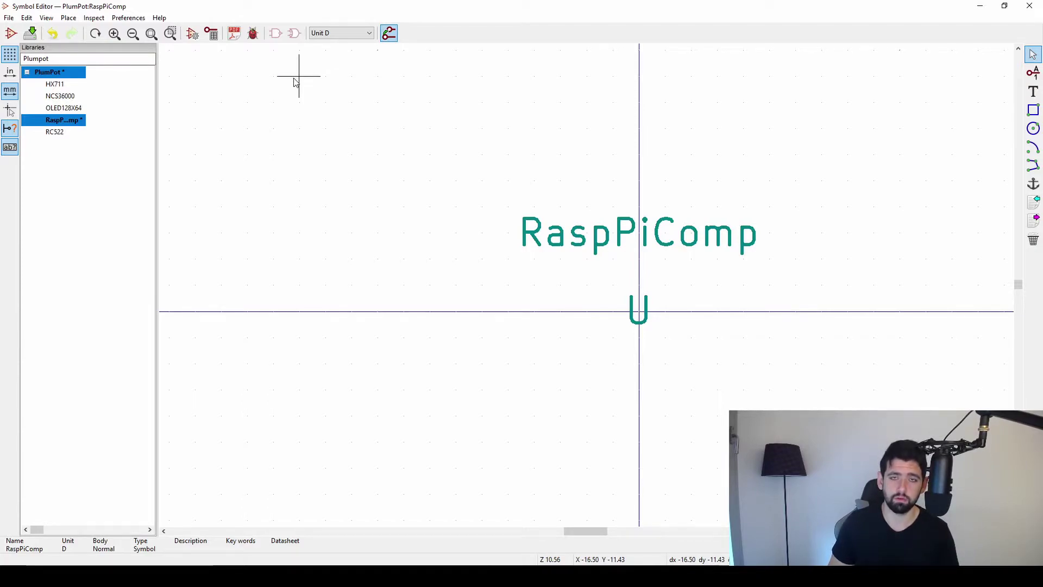
left_click(342, 33)
left_click(338, 44)
left_click(1033, 109)
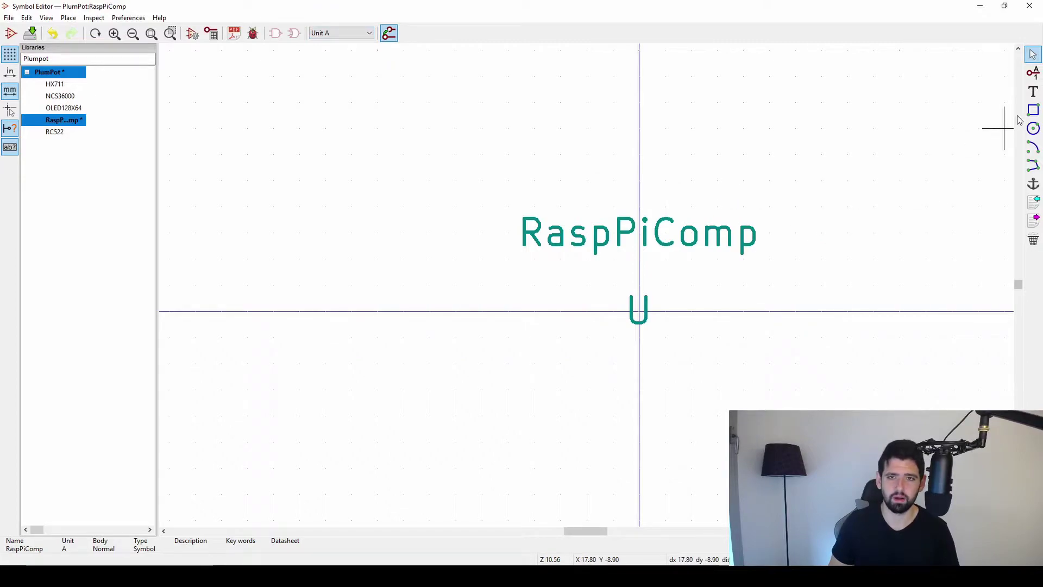
- Draw unit A's rectangular body below the labels and place its first pin
scroll(602, 234, "down", 3)
left_click(597, 242)
left_click(681, 328)
scroll(681, 327, "up", 2)
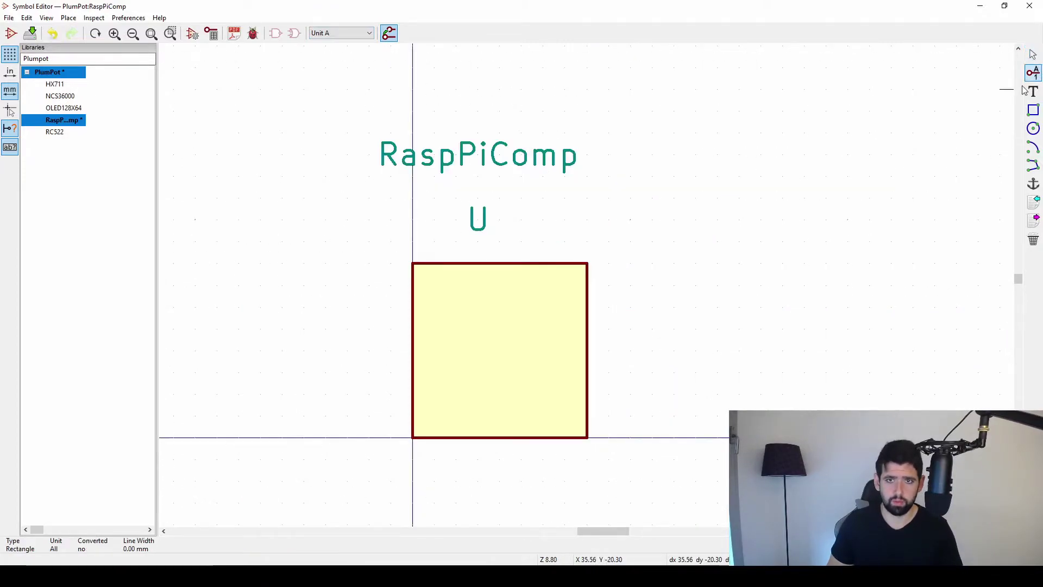
key("p")
left_click(597, 253)
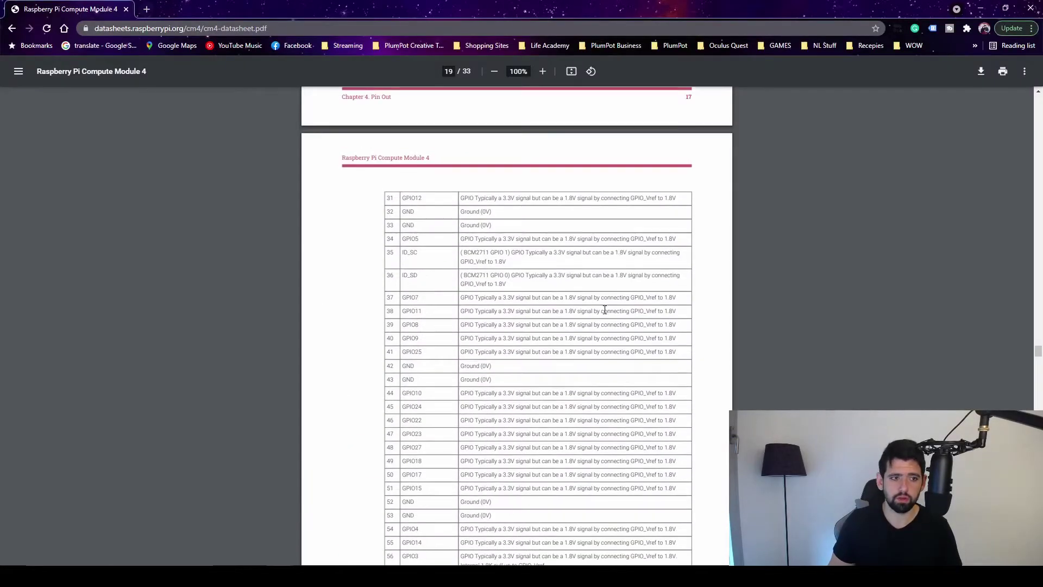
- Scroll the CM4 datasheet back to Chapter 4 pin-out rows 1–20
scroll(598, 304, "up", 8)
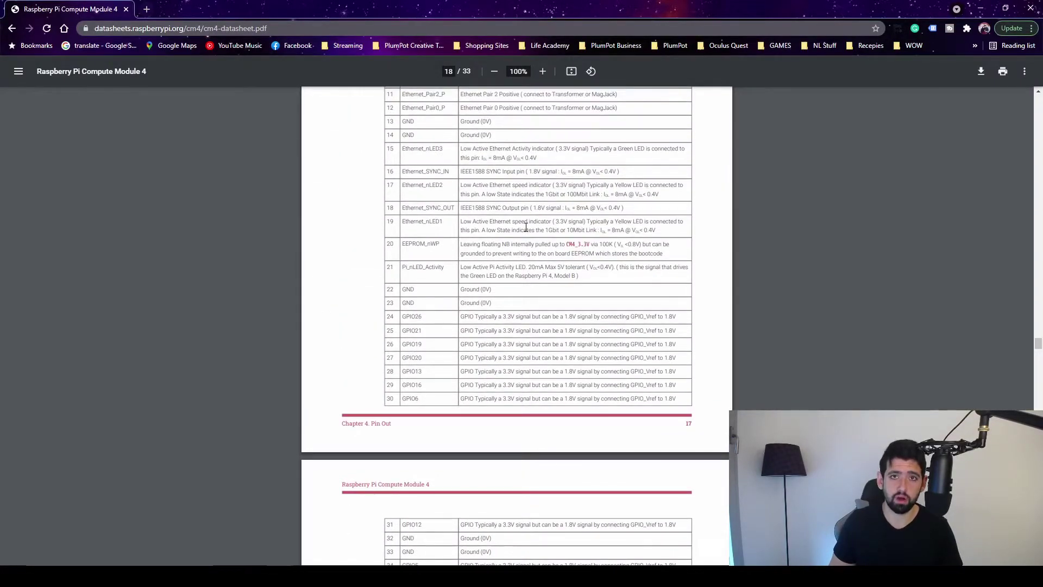
scroll(490, 316, "up", 6)
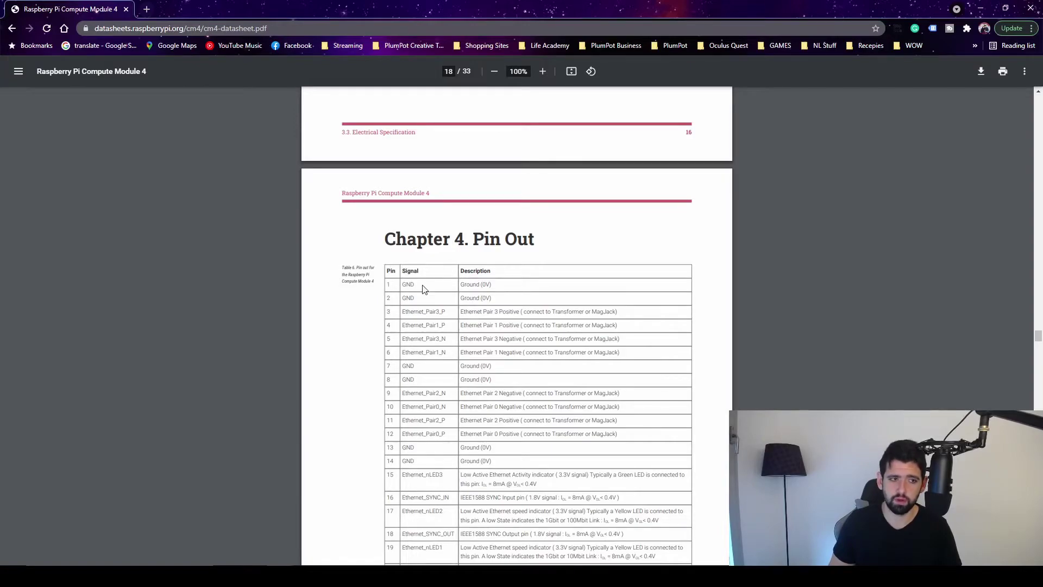
scroll(410, 270, "down", 1)
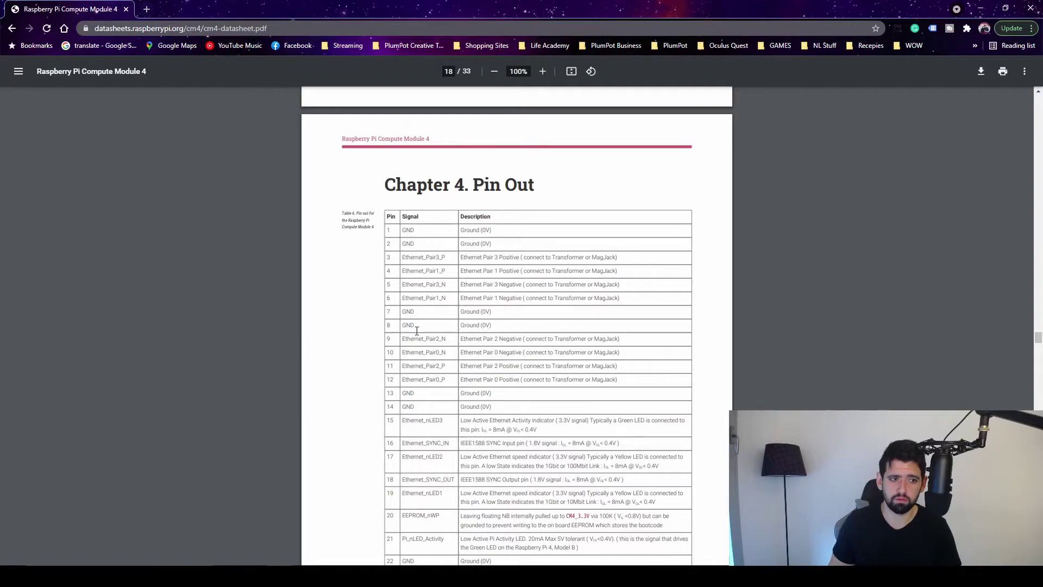
scroll(421, 334, "down", 1)
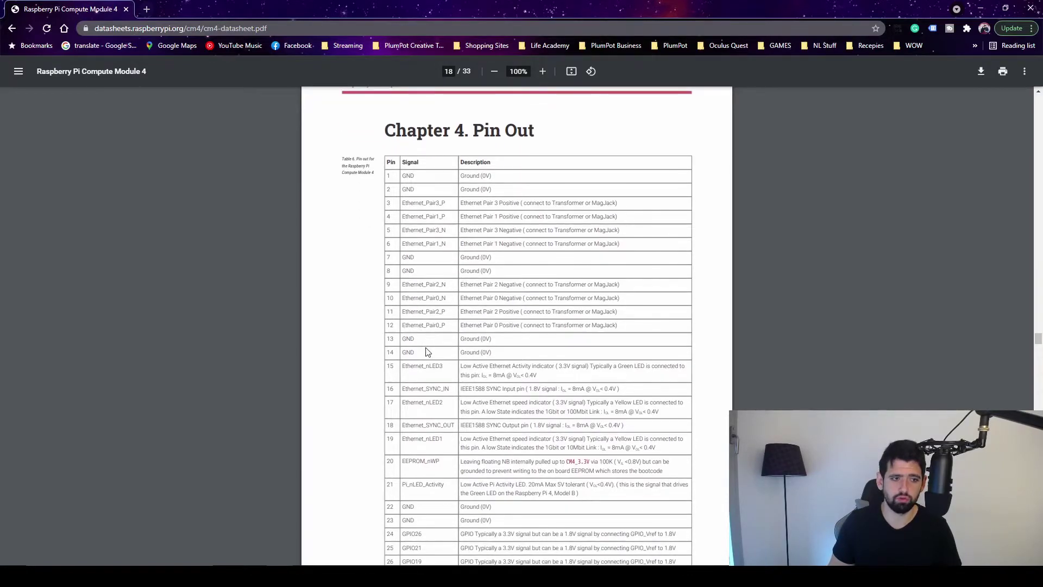
scroll(428, 360, "down", 2)
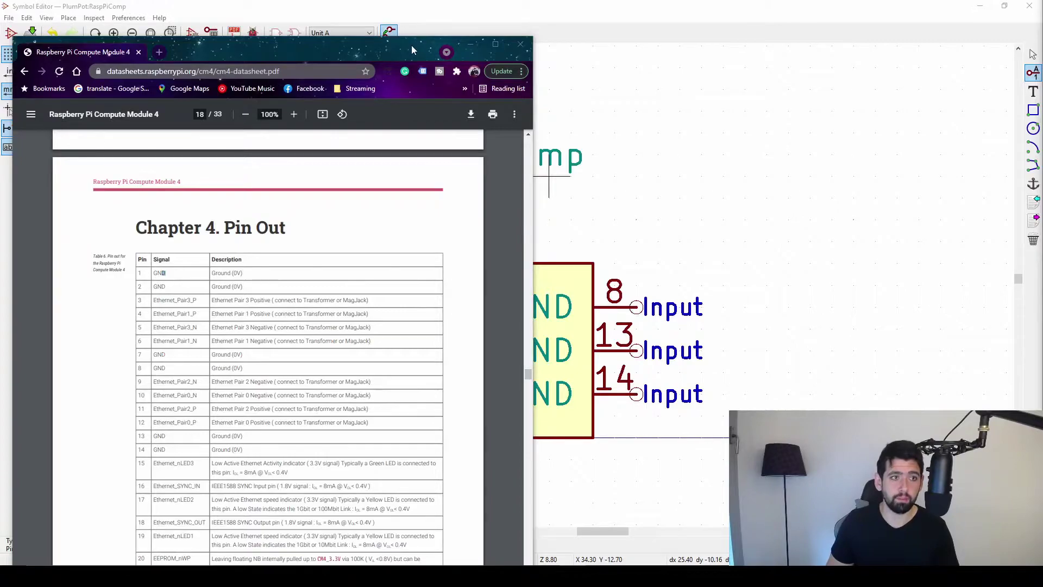
- Reposition the datasheet window to show more pins, then minimize it
left_click_drag(411, 50, 493, 427)
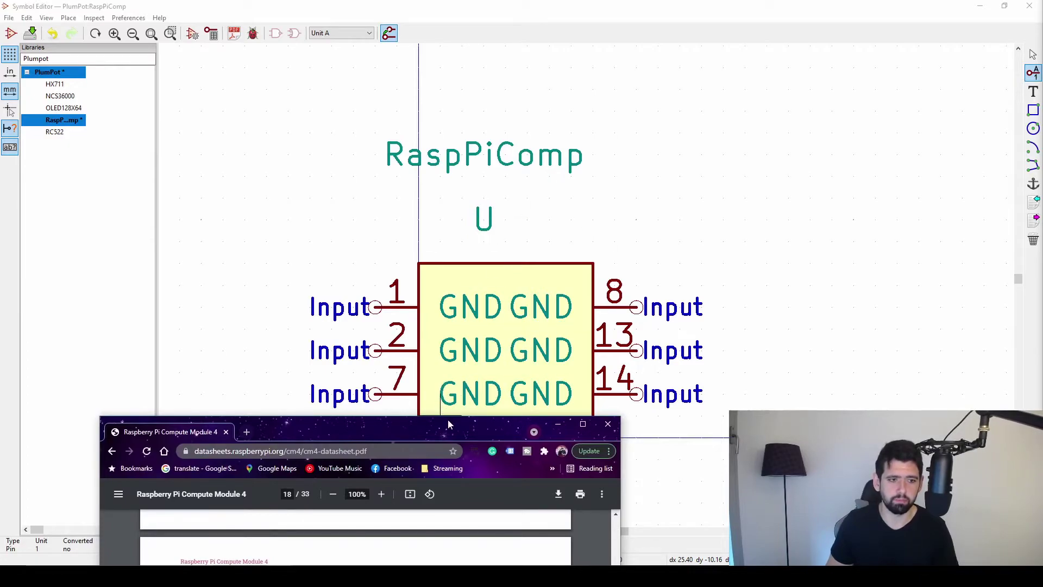
left_click_drag(471, 425, 508, 116)
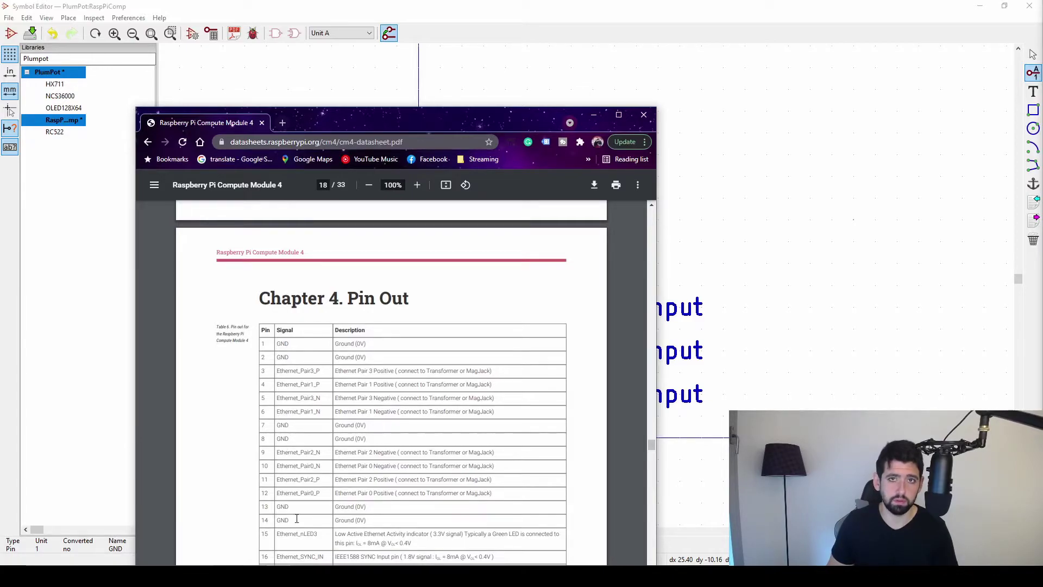
left_click_drag(530, 122, 528, 60)
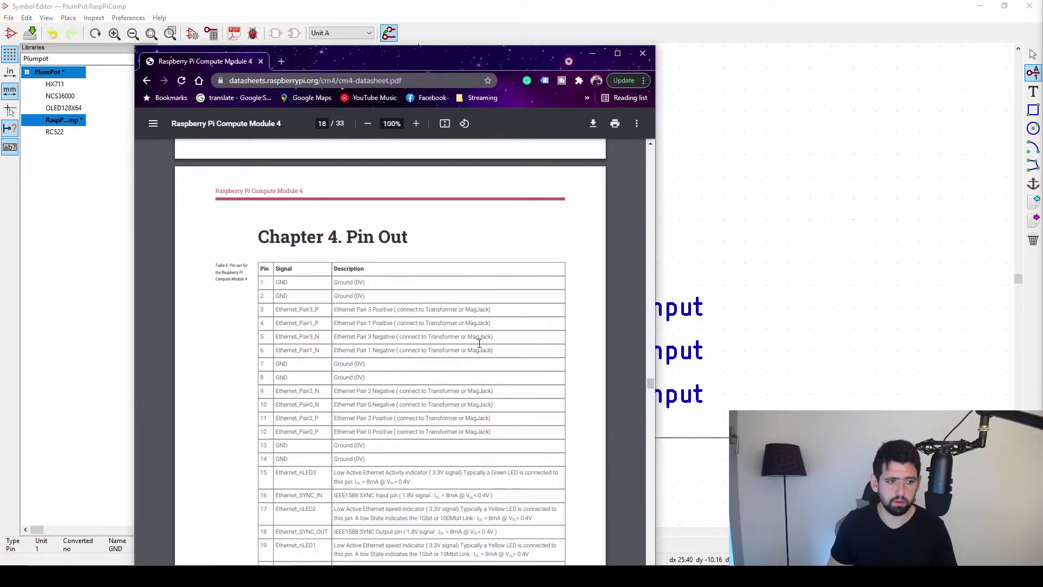
scroll(262, 312, "down", 1)
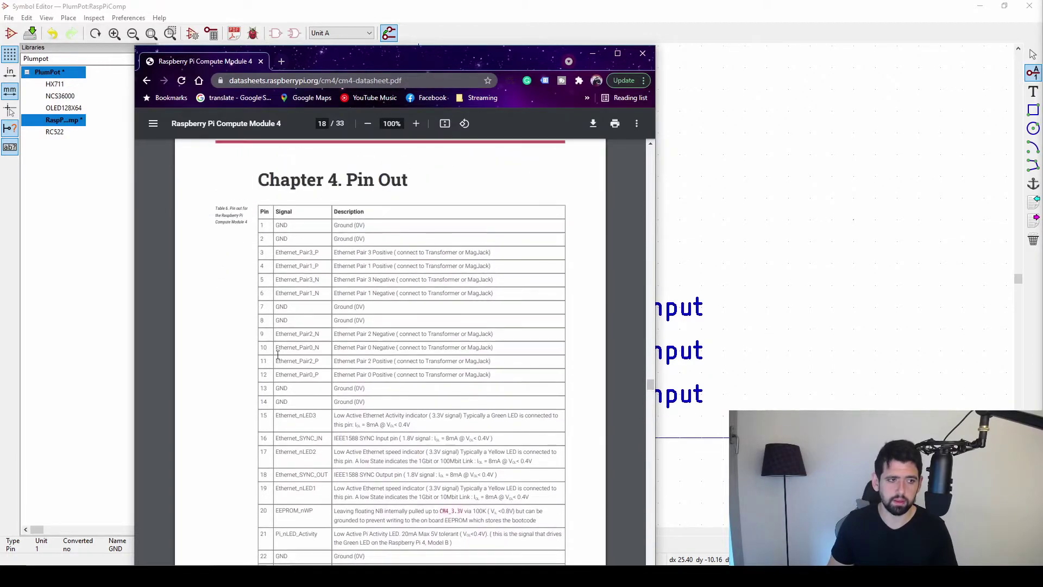
left_click(592, 56)
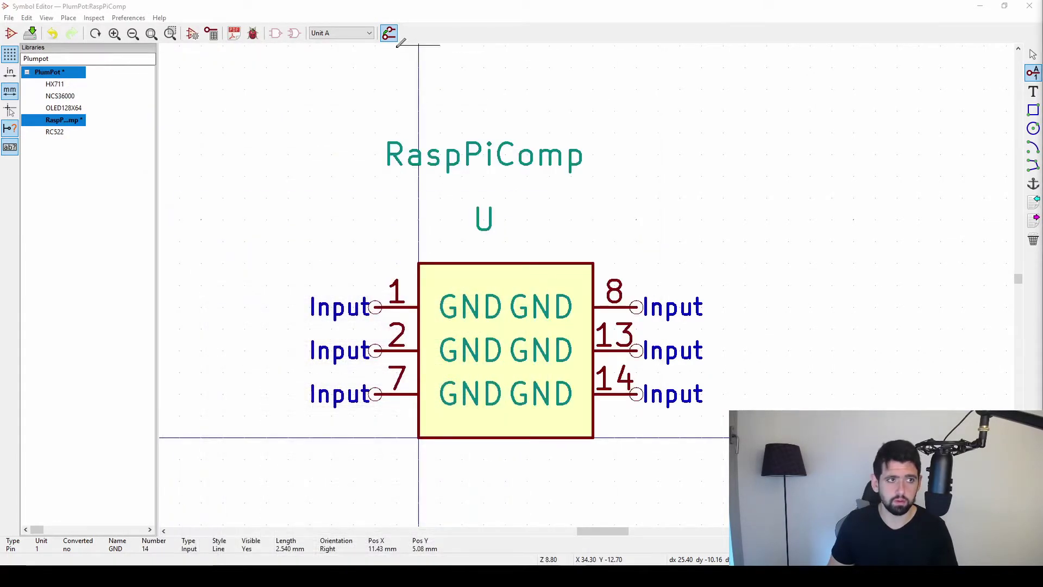
- In Unit B, box-select the GND pins and body, start a move, then cancel it
left_click(333, 33)
left_click(333, 50)
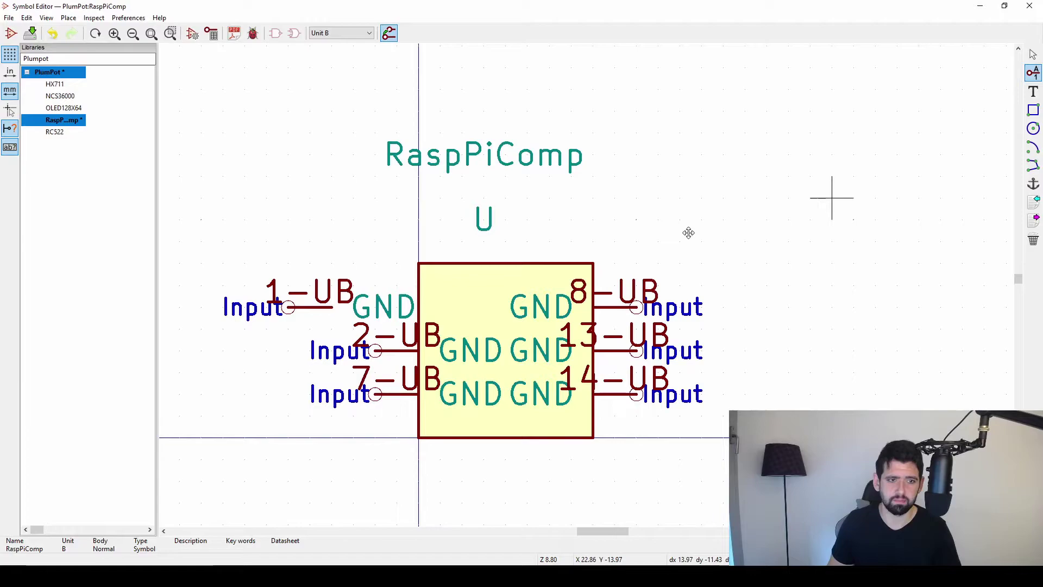
left_click_drag(863, 199, 196, 426)
key("m")
key("Escape")
- Cycle through Units A, C and B, finishing on Unit B's empty body
left_click(340, 34)
left_click(340, 42)
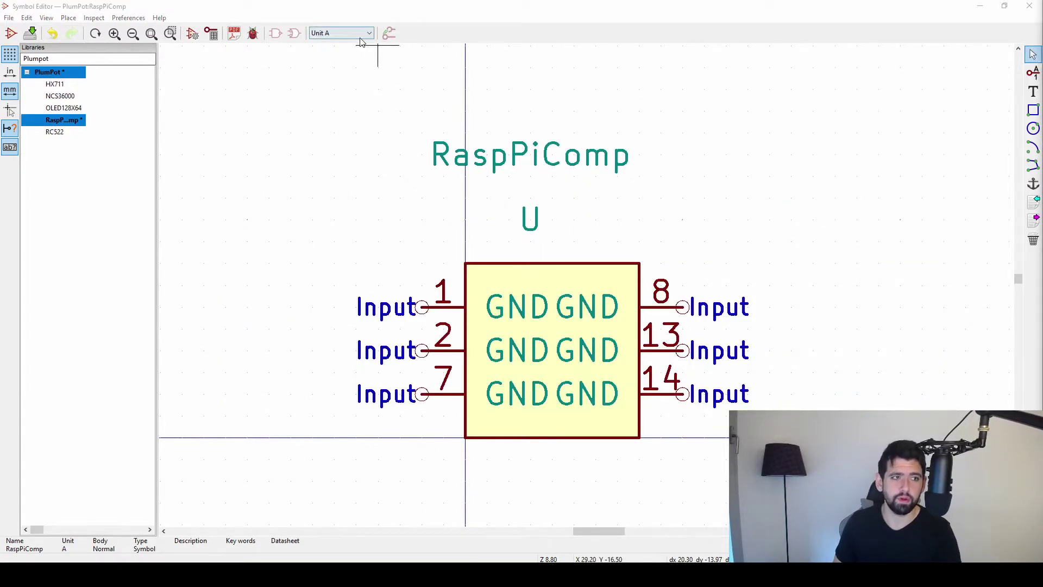
left_click(340, 33)
left_click(340, 58)
left_click(343, 34)
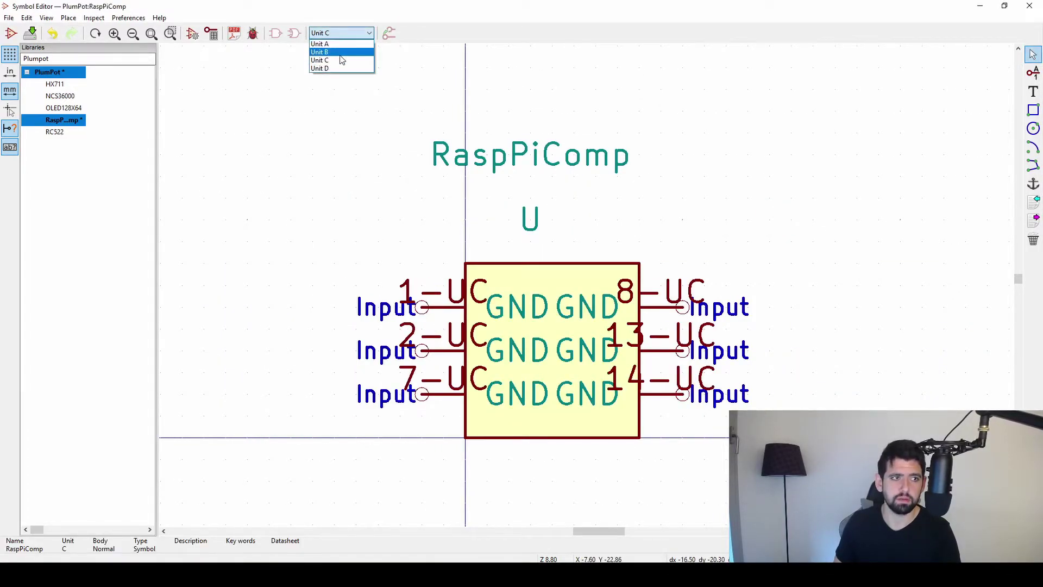
left_click(340, 50)
left_click(353, 33)
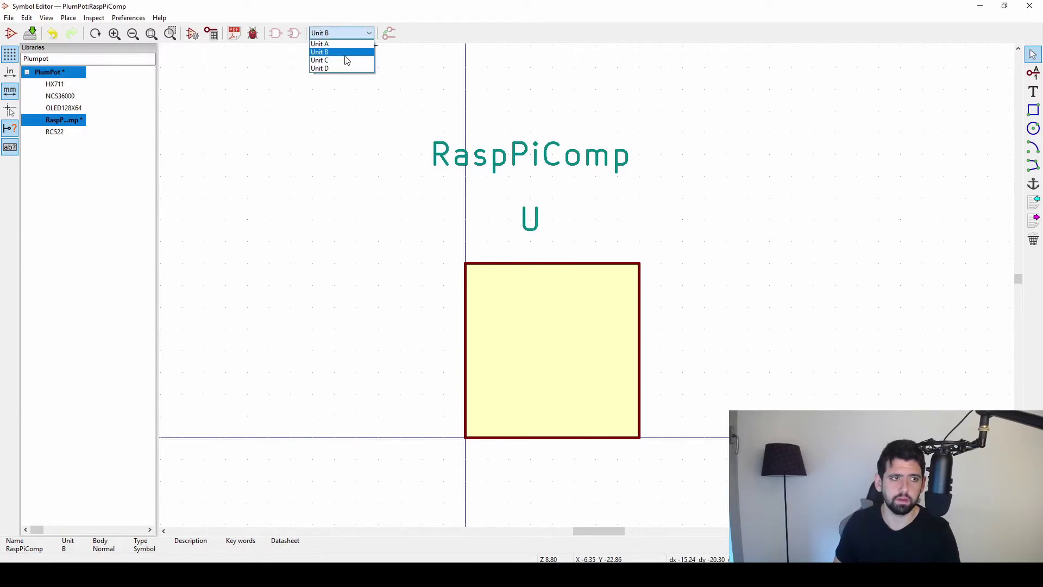
left_click(344, 58)
left_click(347, 34)
left_click(345, 58)
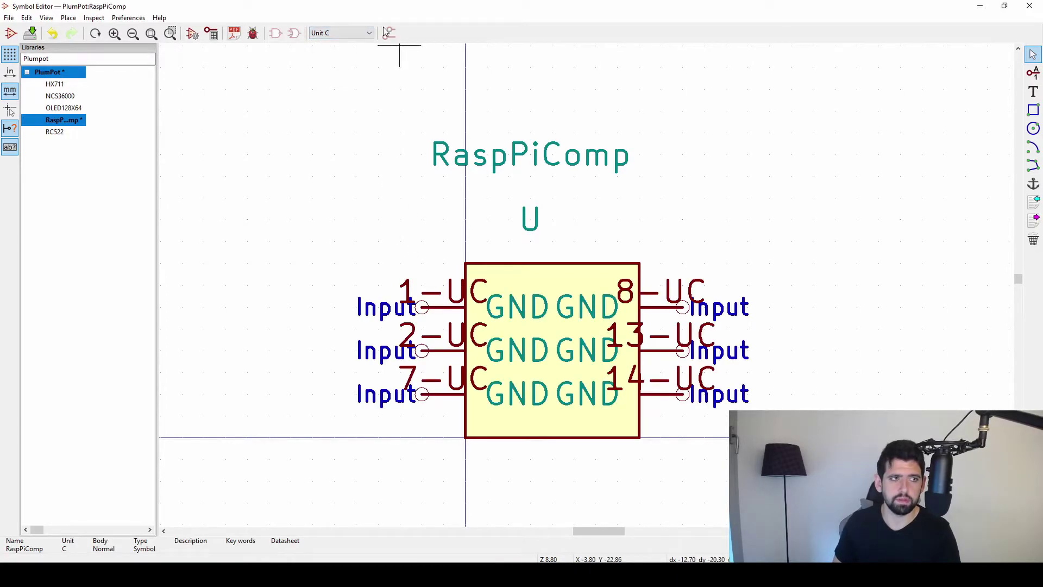
left_click(342, 33)
left_click(340, 50)
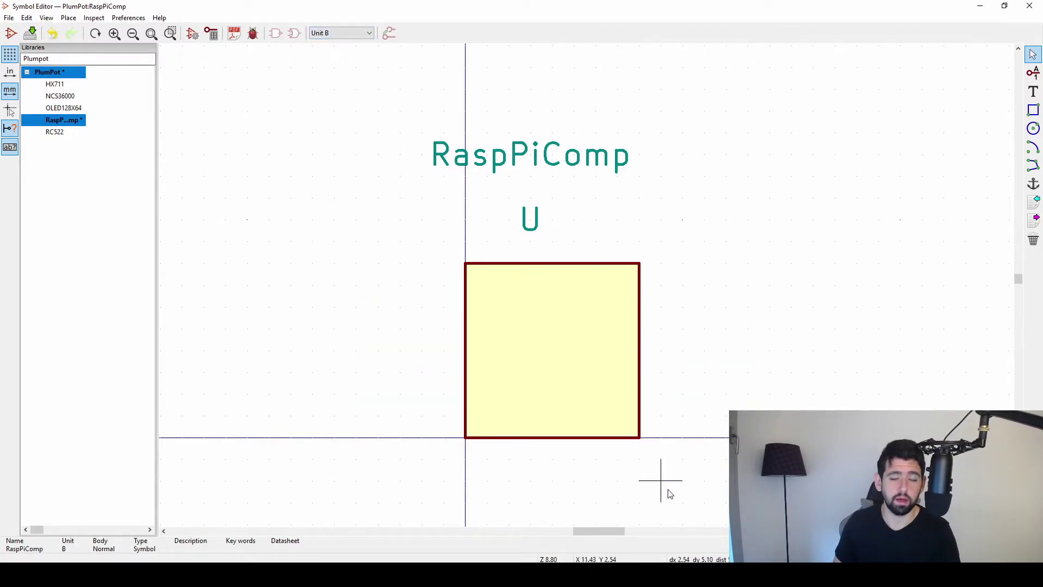
- Save the PlumPot library and switch back to the Chrome datasheet
key("ctrl+s")
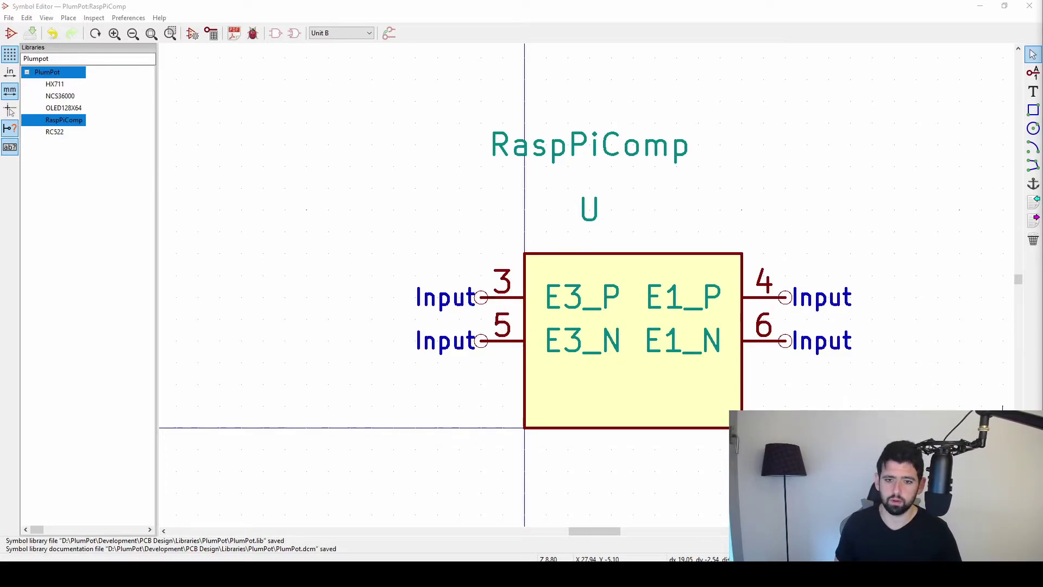
key("alt+Tab")
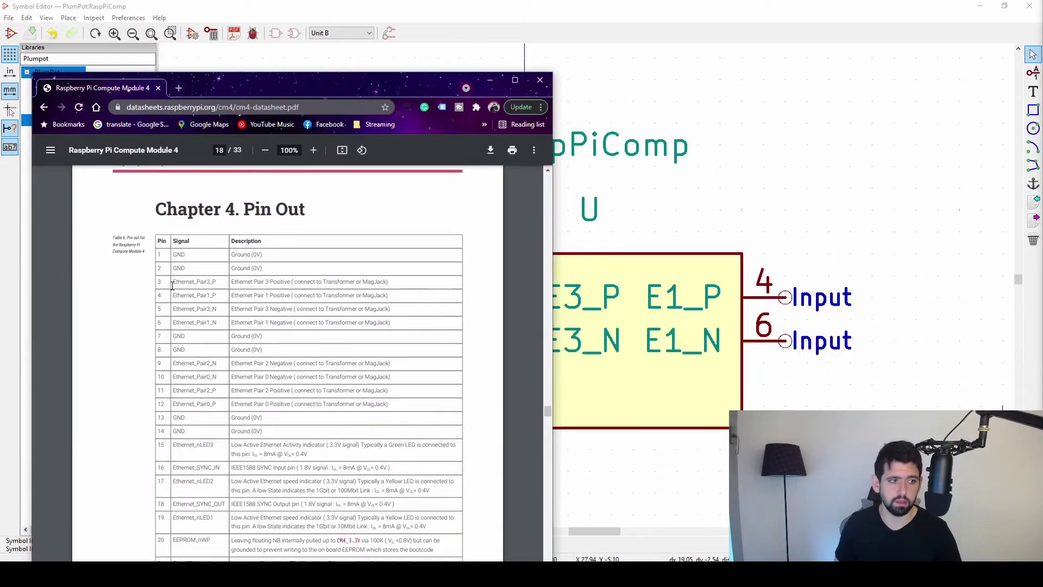
- Highlight row 3's signal name, then scroll down to GPIO rows 24–30
mouse_move(156, 281)
left_mouse_down()
mouse_move(214, 284)
mouse_move(155, 298)
left_mouse_up()
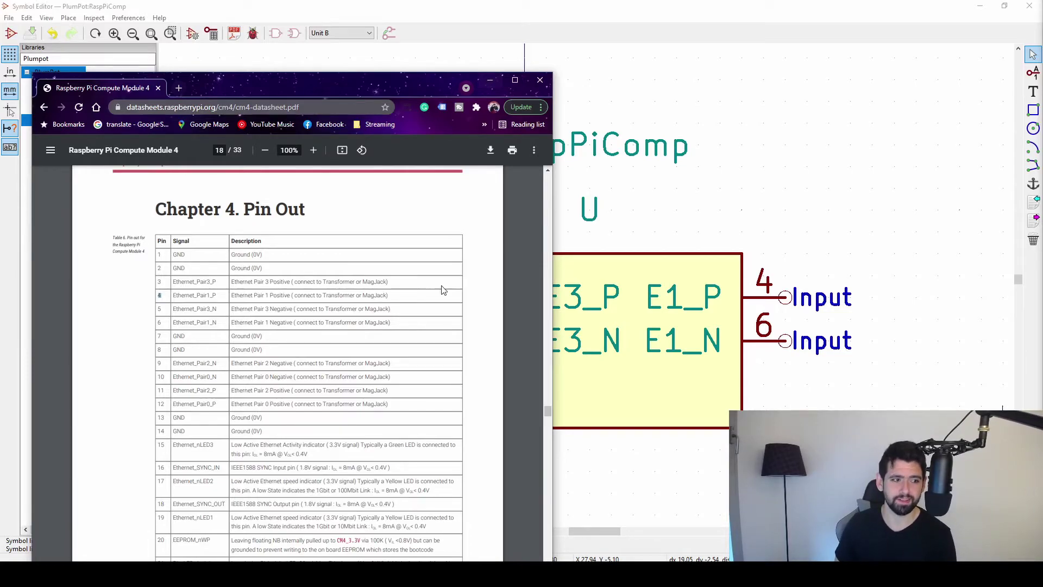
scroll(342, 425, "down", 5)
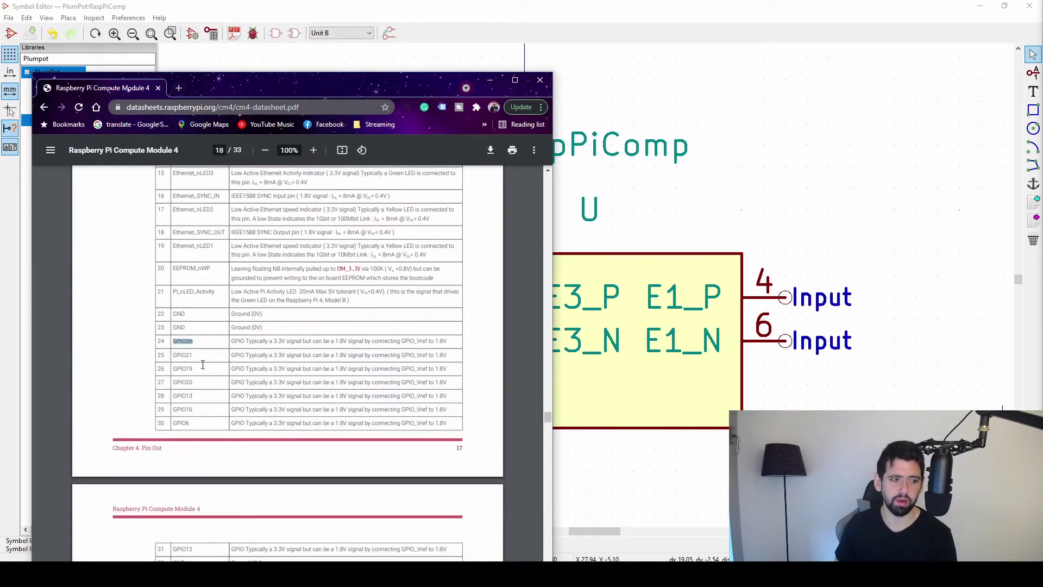
- Hide the datasheet and delete all of Unit C's pins and body
left_click(490, 80)
left_click(341, 33)
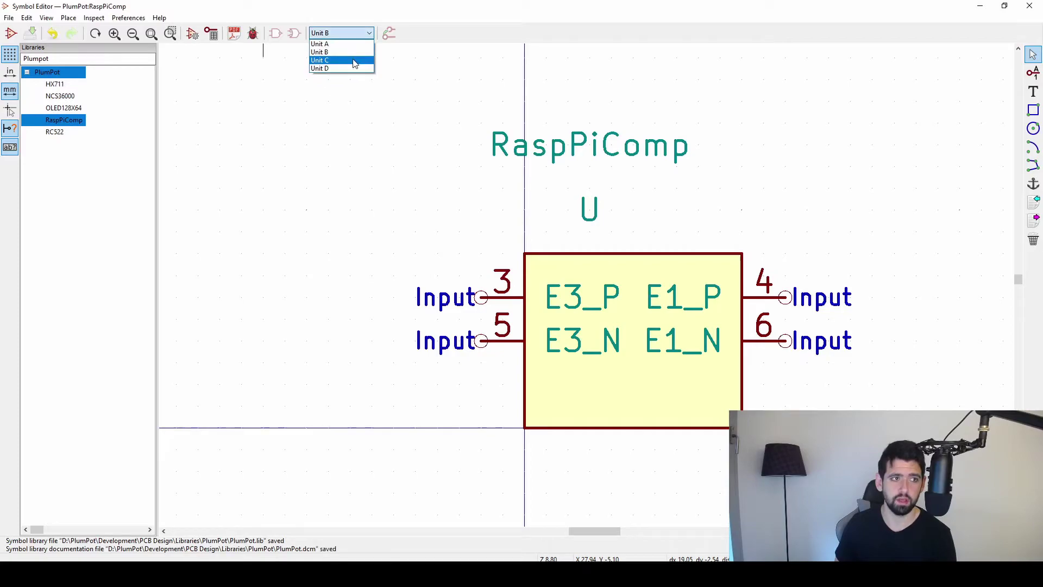
left_click(336, 57)
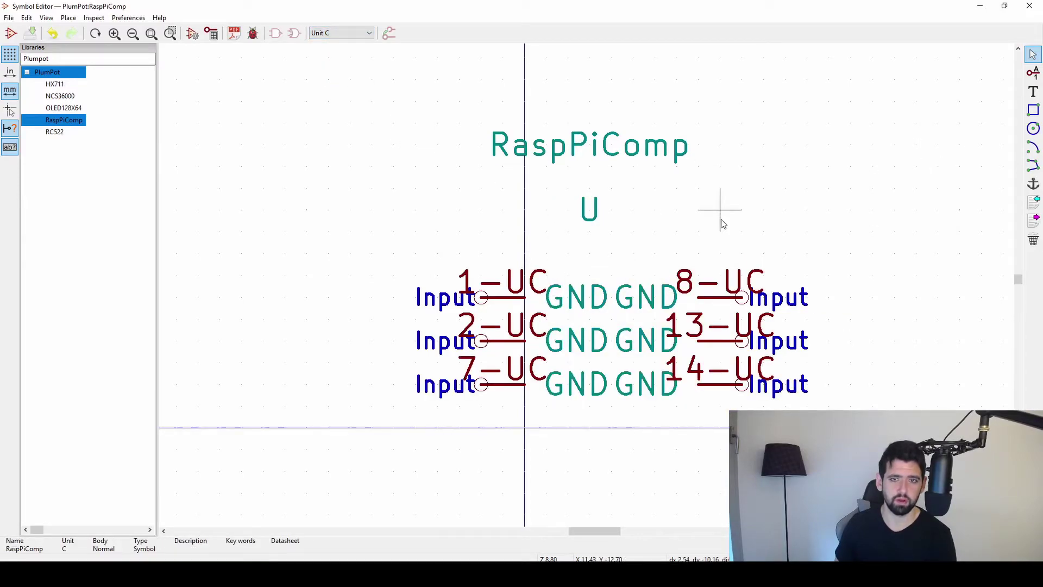
left_click_drag(807, 232, 421, 426)
key("Delete")
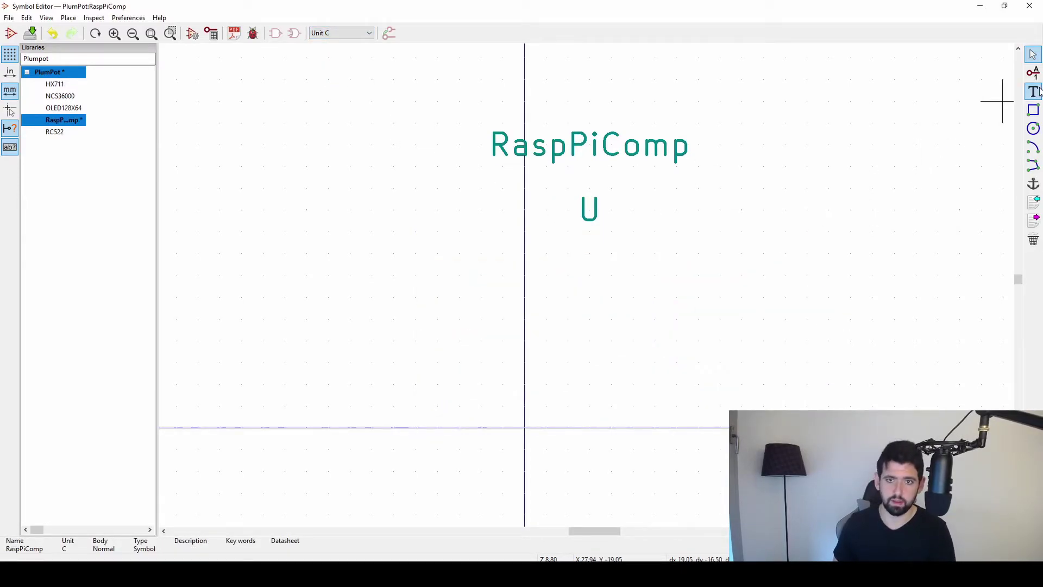
- Draw a wider rectangle for Unit C filled with the body background colour
left_click(1033, 109)
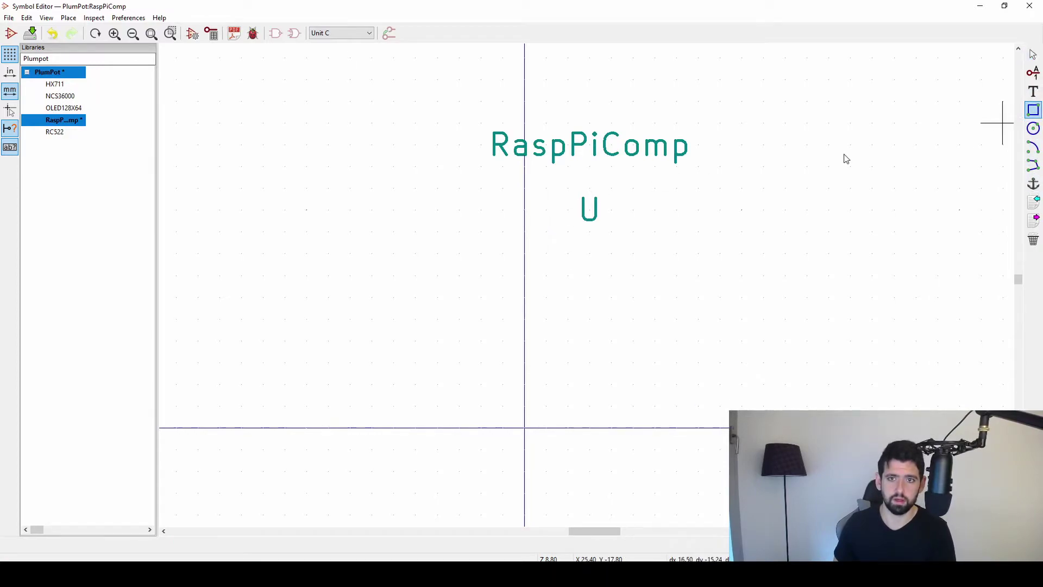
left_click(524, 254)
left_click(761, 404)
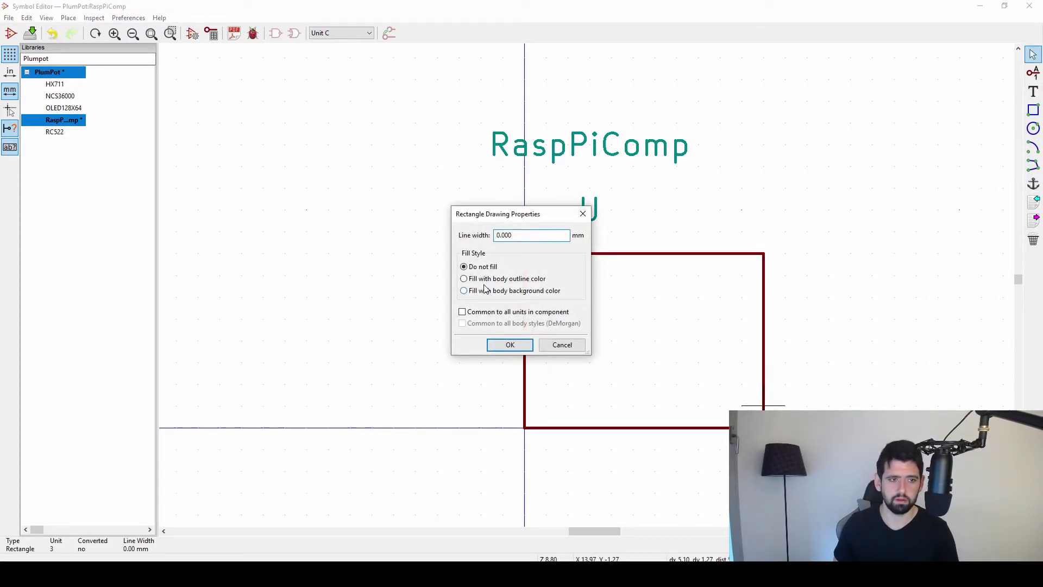
left_click(509, 345)
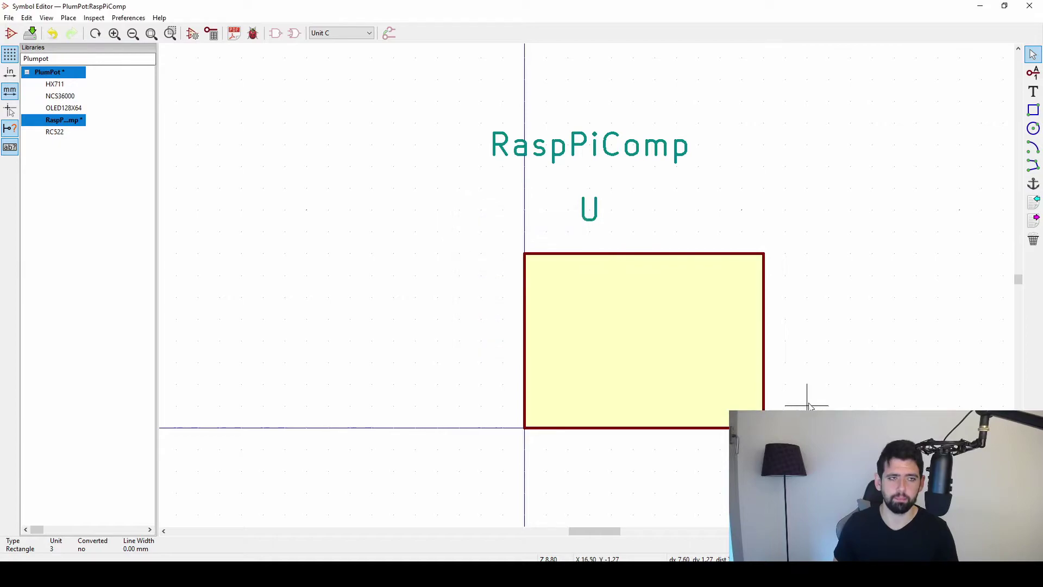
- Switch the unit selector to Unit B, then to Unit A
left_click(334, 34)
left_click(343, 57)
left_click(342, 33)
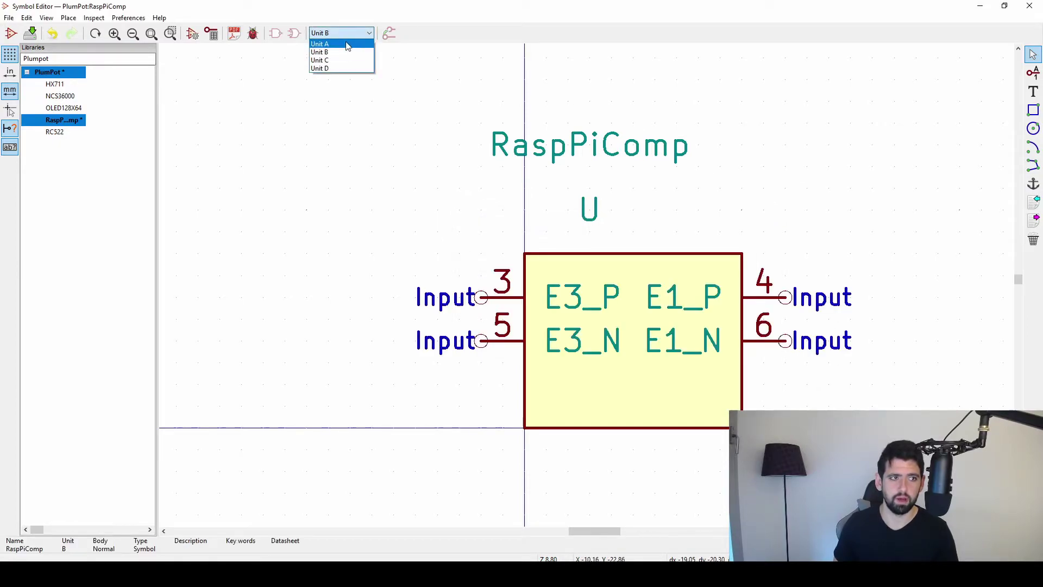
left_click(345, 44)
left_click(349, 32)
- Select Unit C, then bring the Chrome datasheet back to the front
left_click(347, 60)
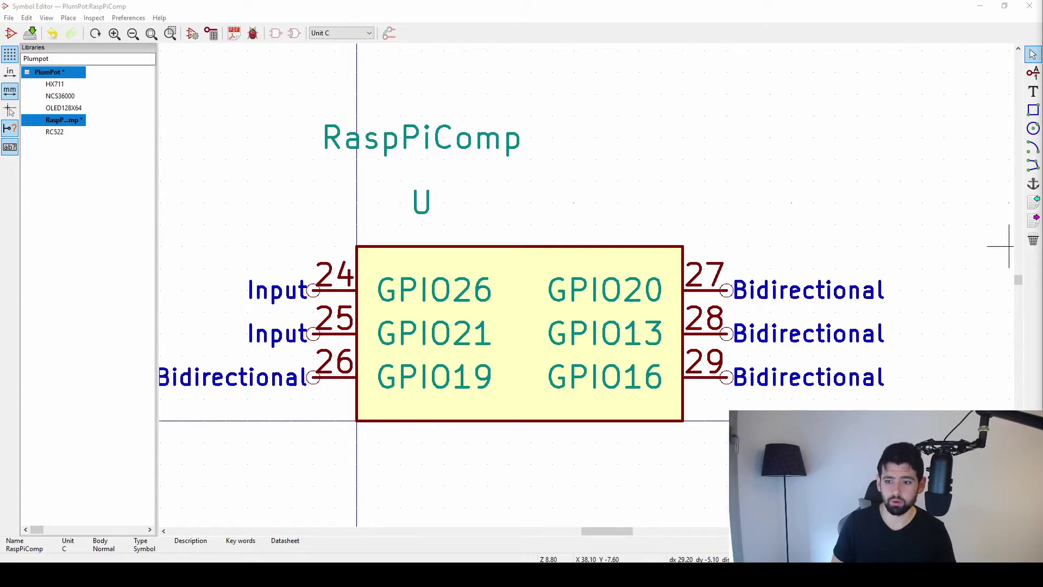
key("alt+Tab")
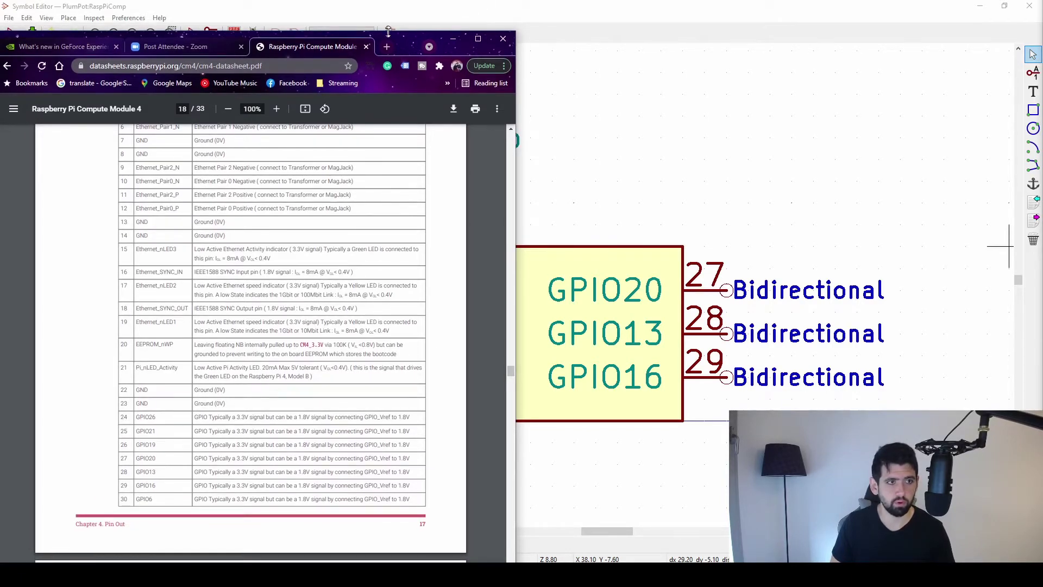
left_click_drag(409, 36, 1, 22)
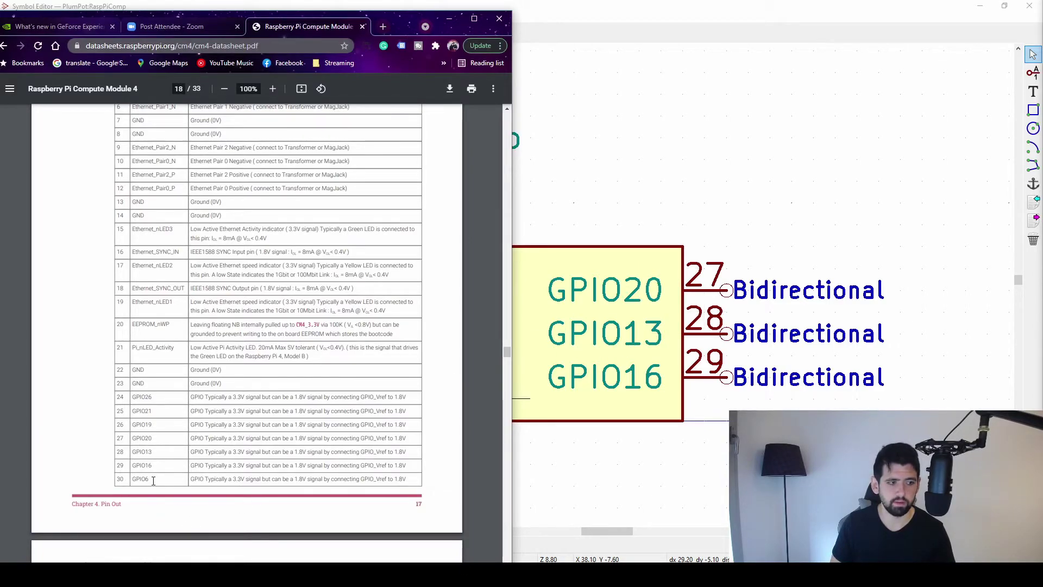
- Hide the datasheet and view RaspPiComp units A, B, C and D in turn, returning to unit A
left_click(450, 19)
left_click(323, 32)
left_click(337, 44)
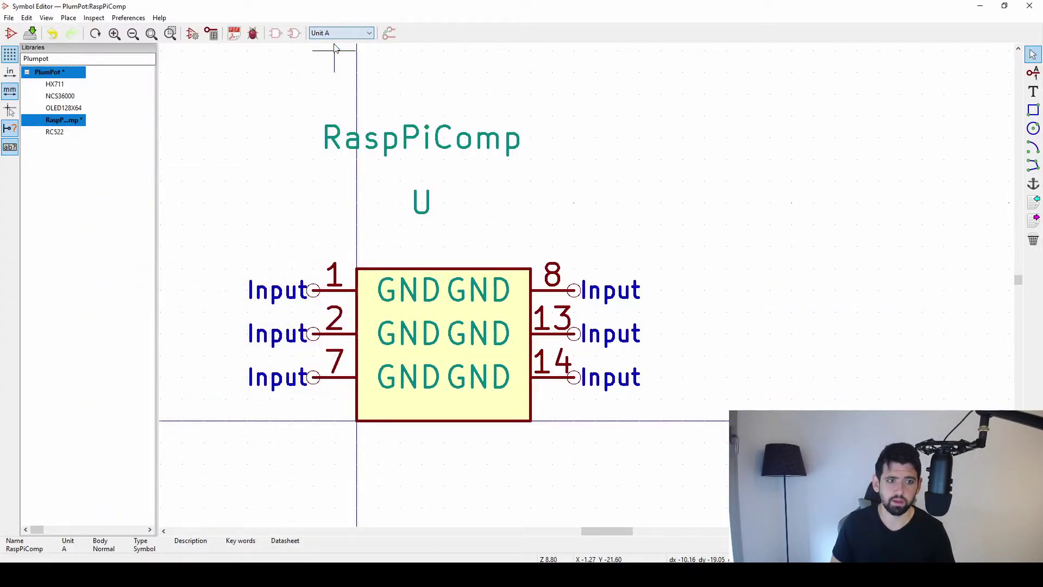
left_click(344, 33)
left_click(340, 51)
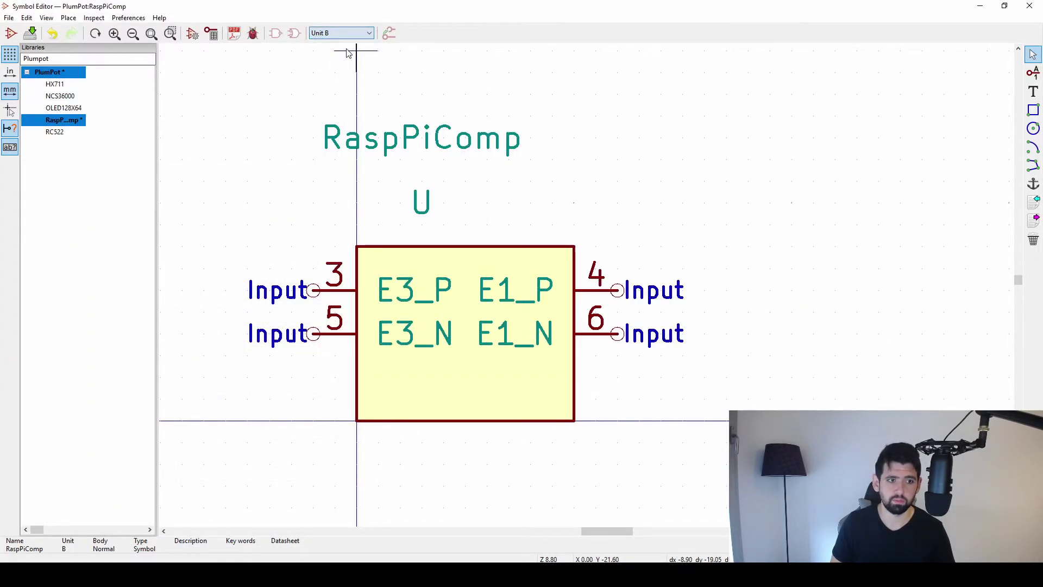
left_click(340, 33)
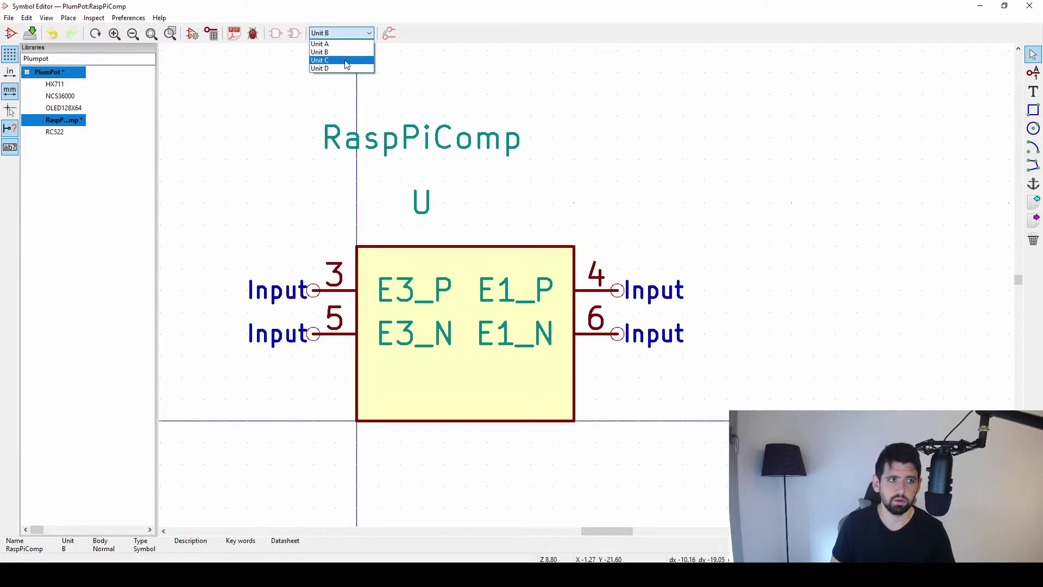
left_click(340, 57)
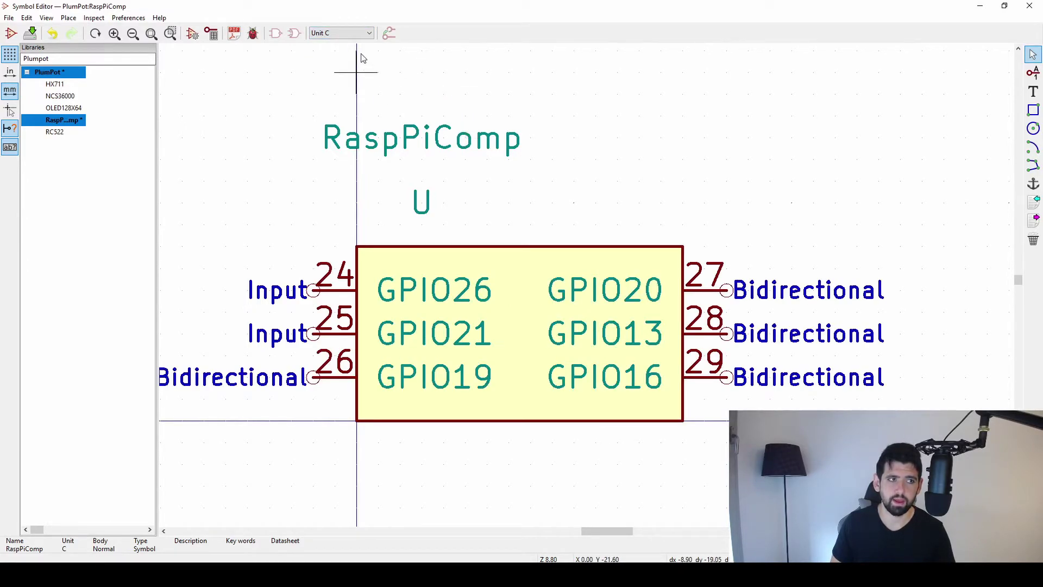
left_click(359, 34)
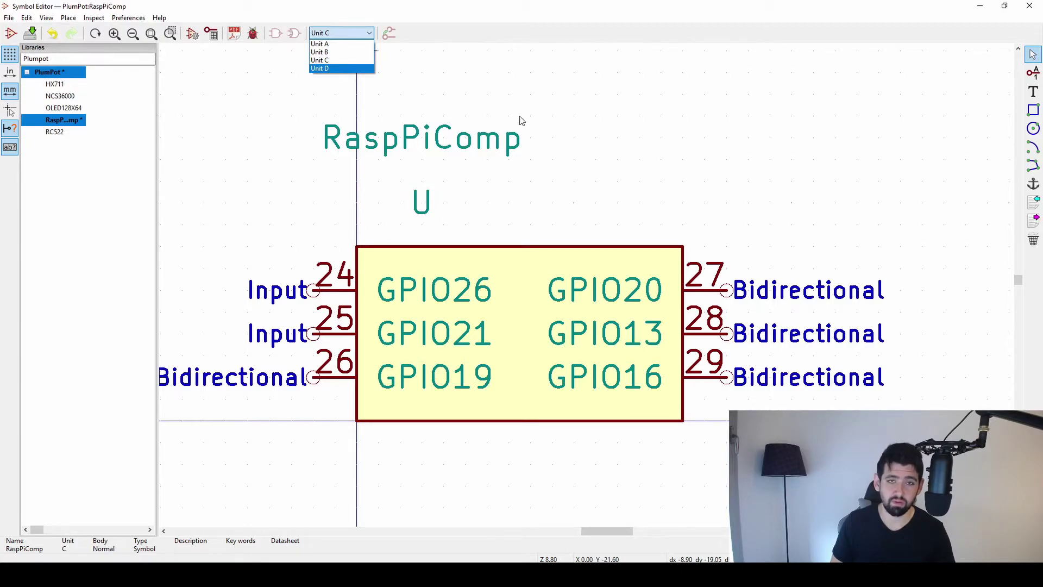
left_click(346, 69)
left_click(342, 34)
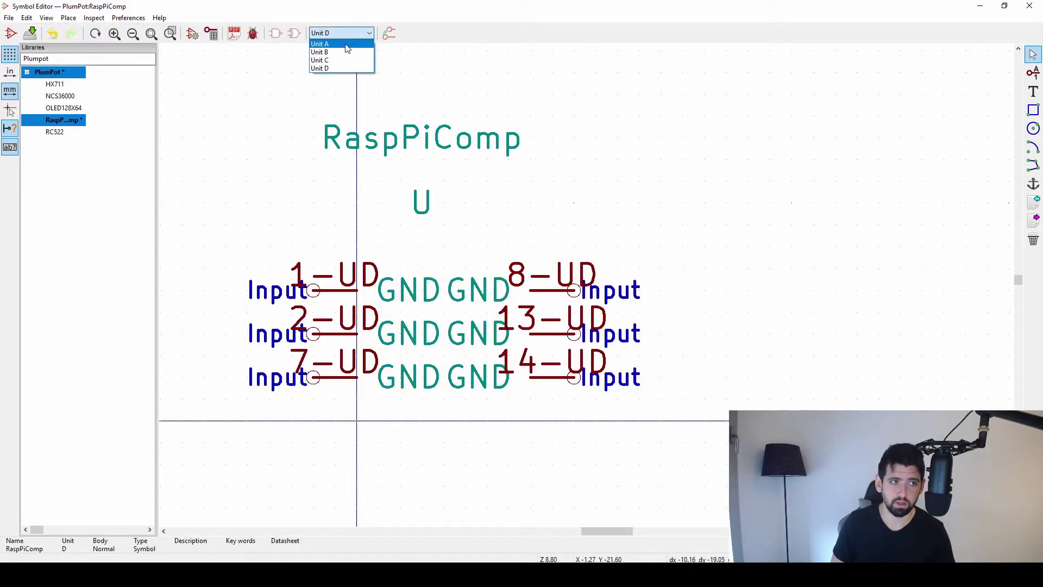
left_click(343, 43)
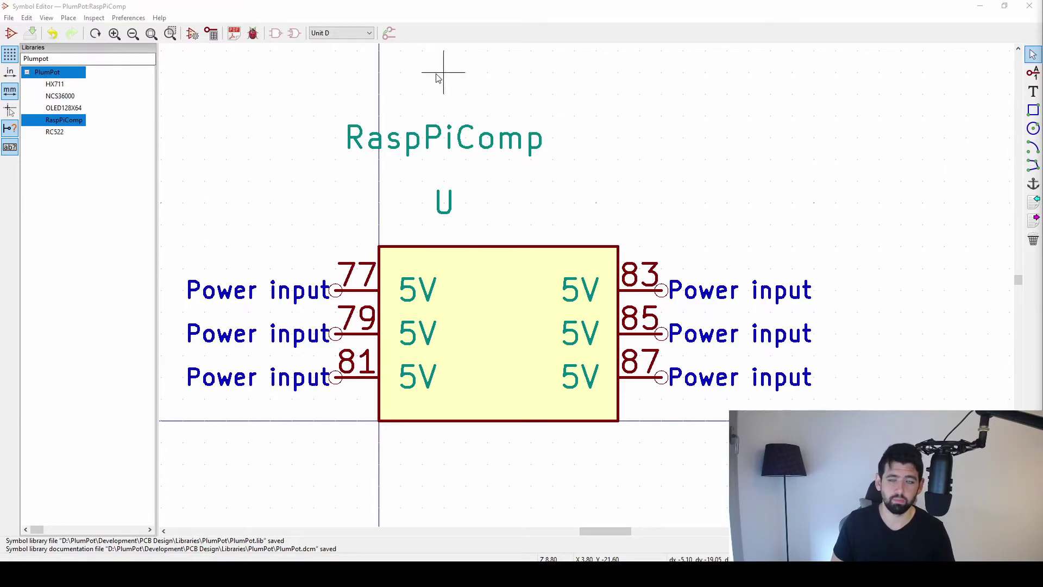
left_click(359, 33)
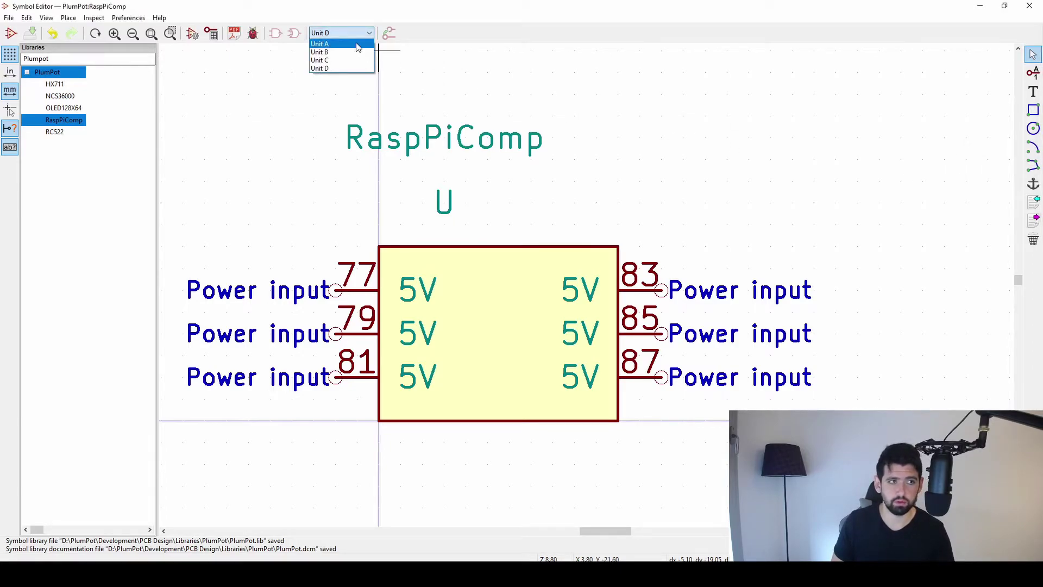
left_click(332, 43)
left_click(337, 33)
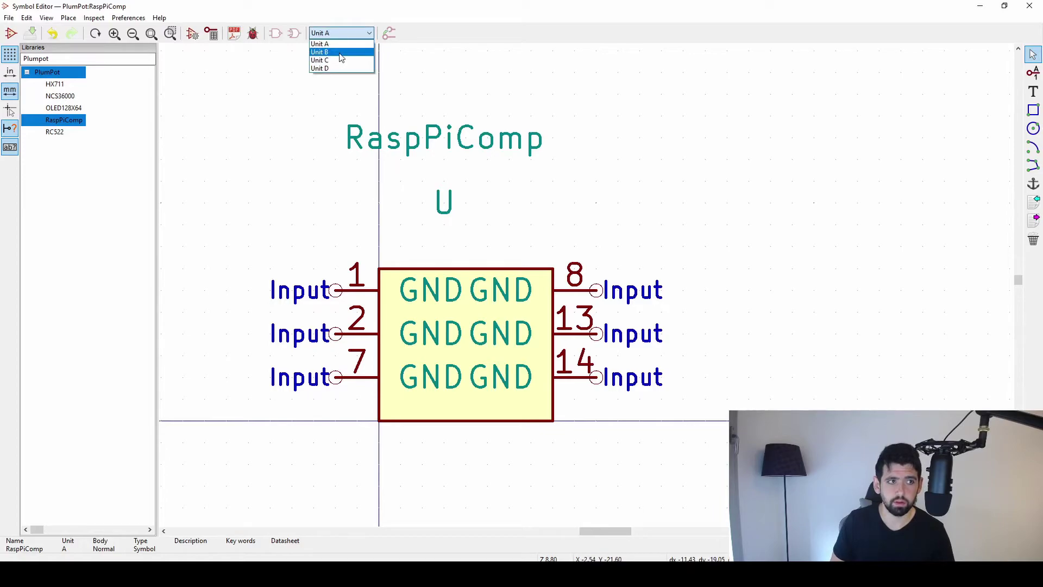
left_click(331, 50)
left_click(333, 33)
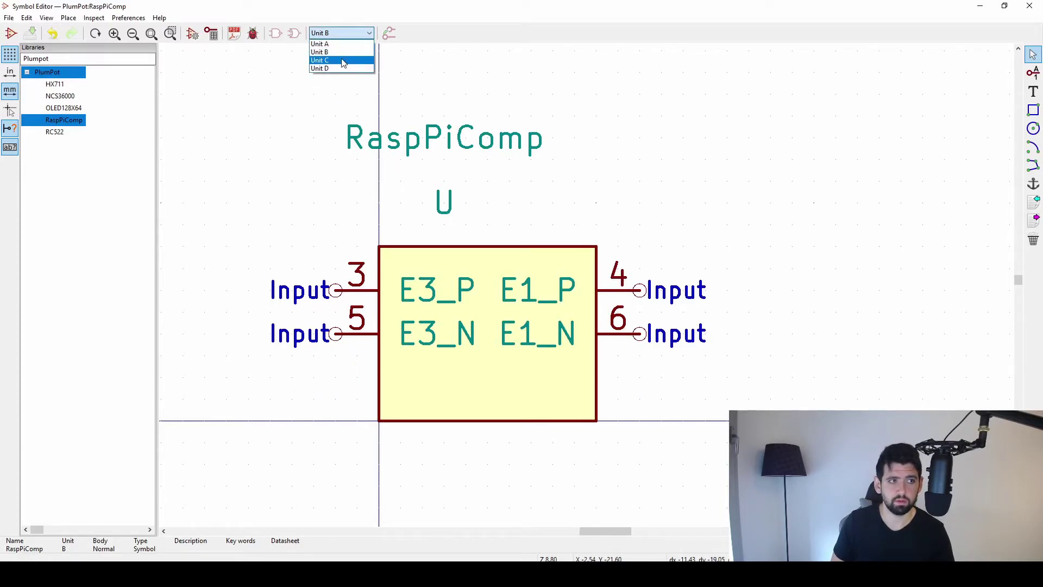
left_click(331, 58)
left_click(332, 33)
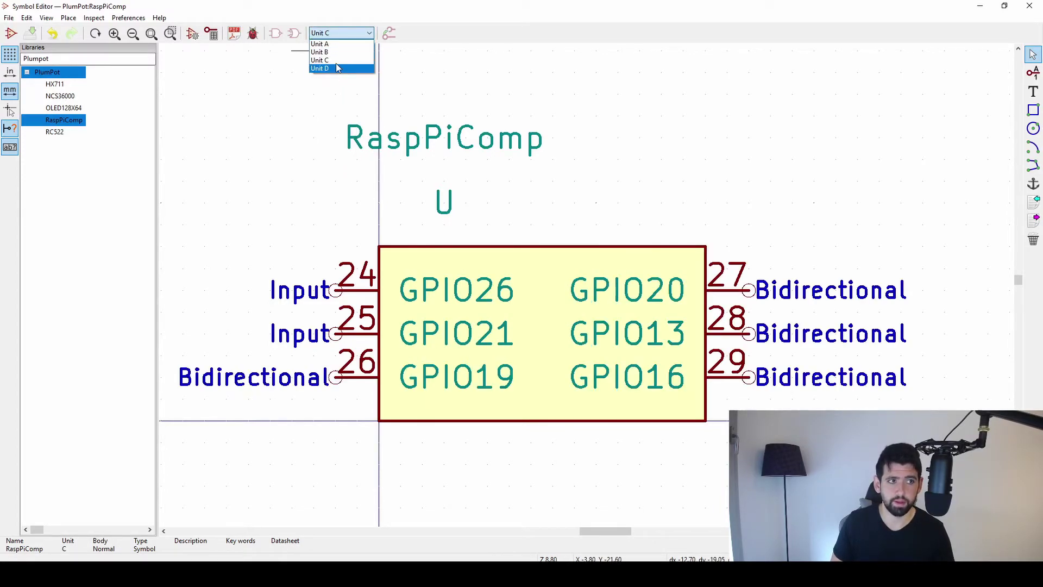
left_click(339, 69)
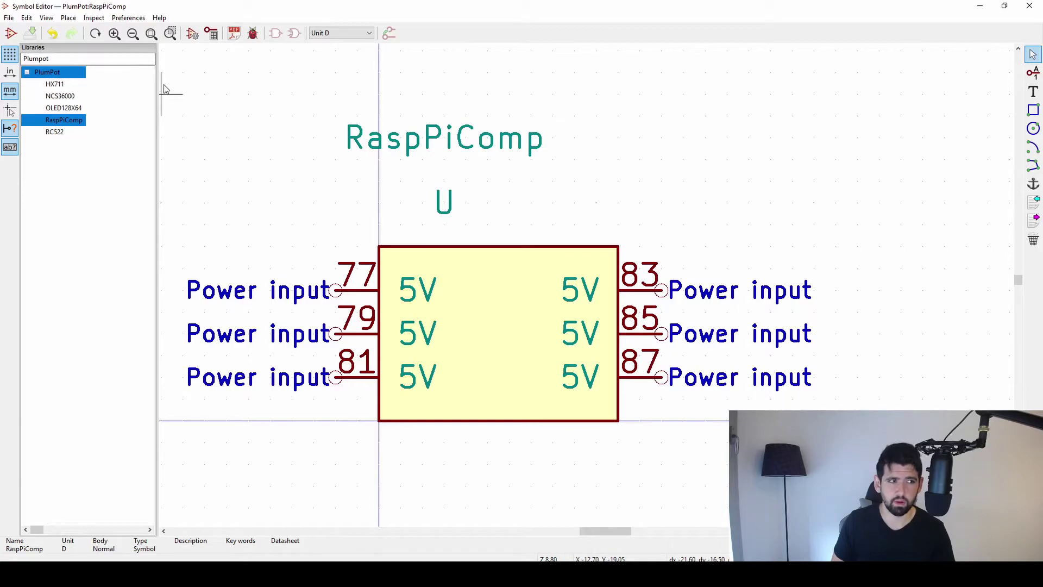
double_click(534, 263)
left_click(742, 137)
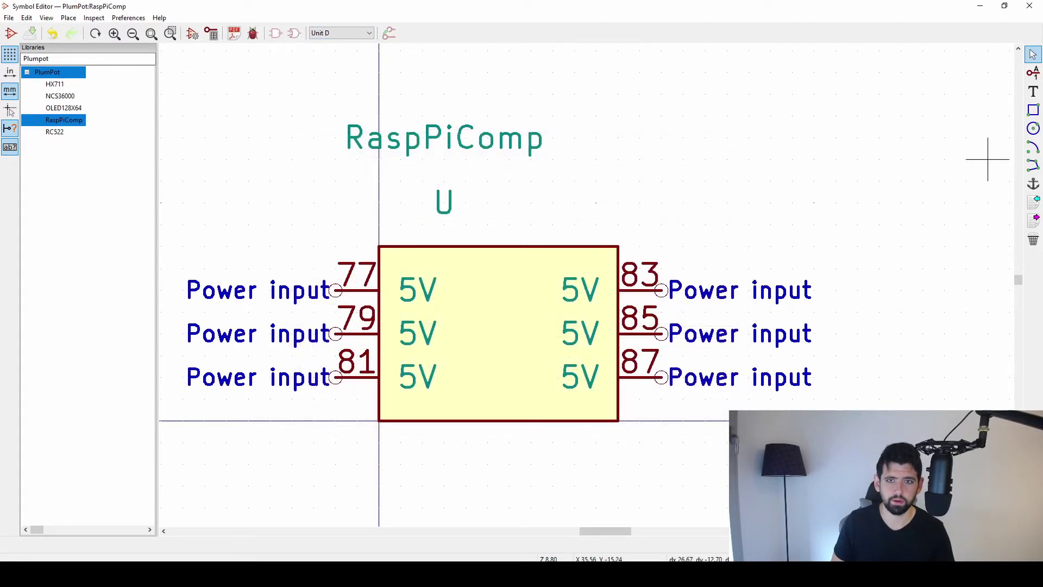
left_click(1033, 109)
left_click(618, 93)
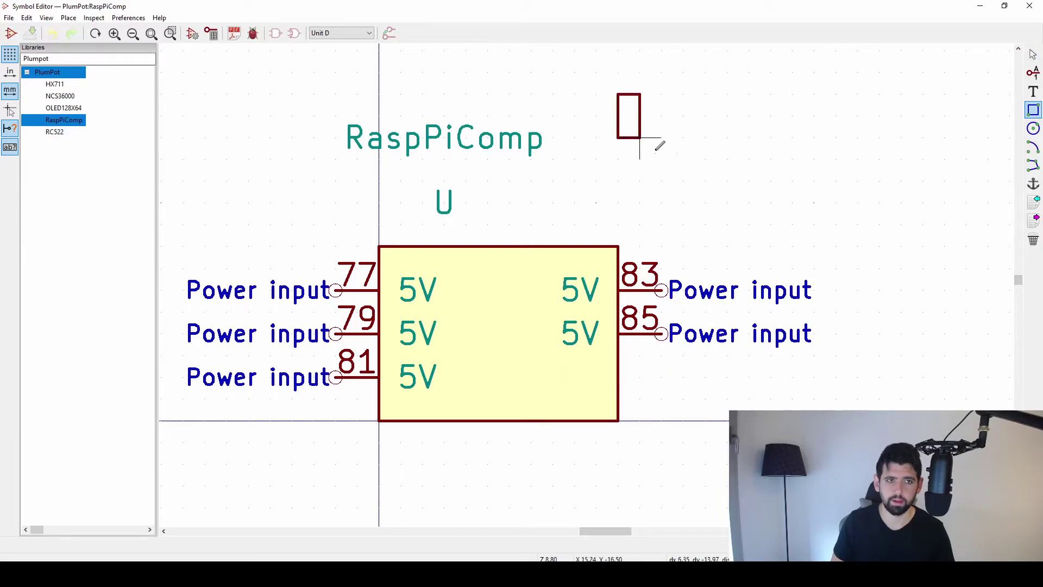
left_click(814, 246)
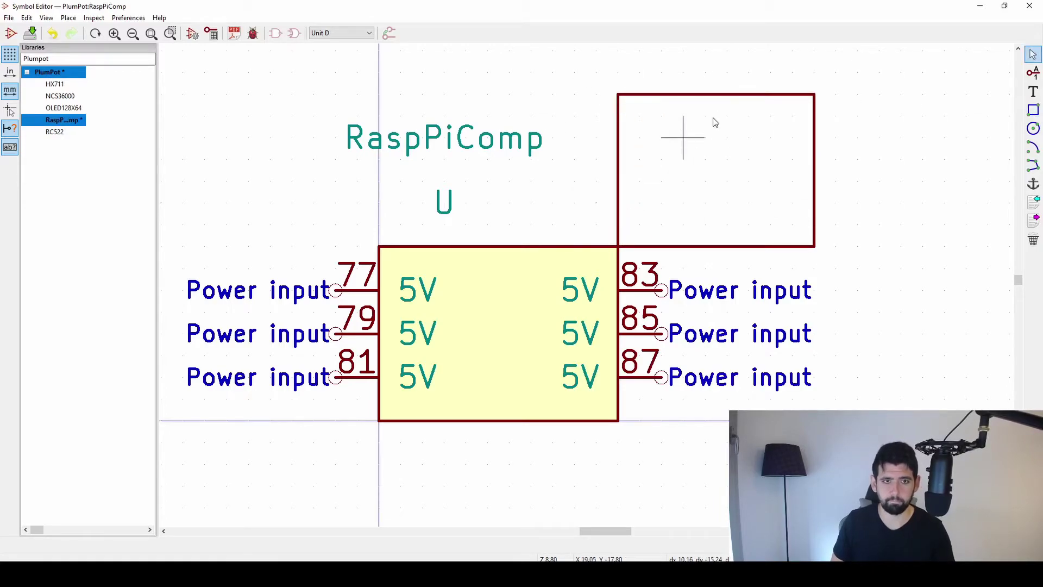
key("Escape")
double_click(725, 103)
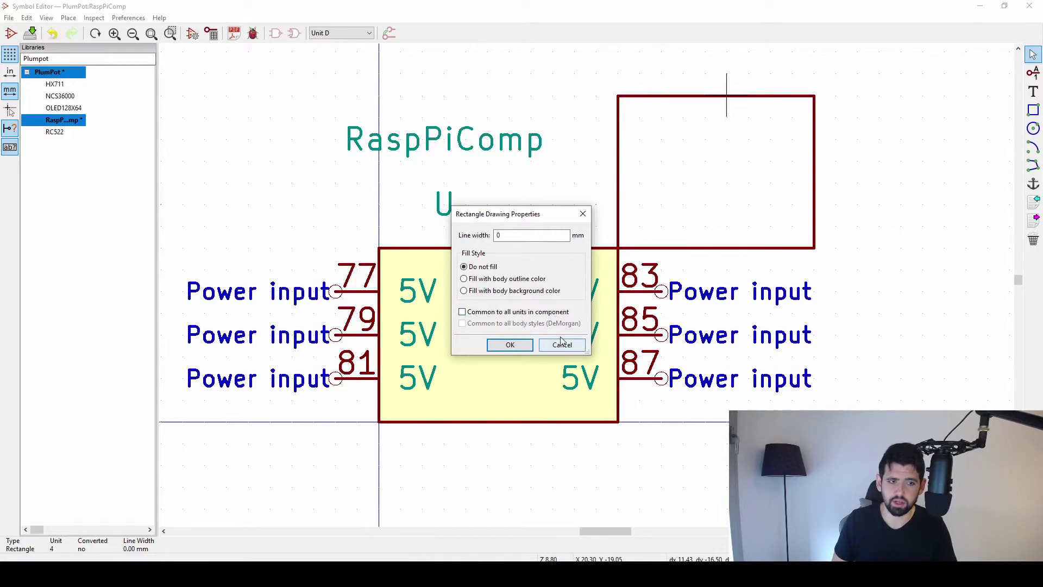
key("Escape")
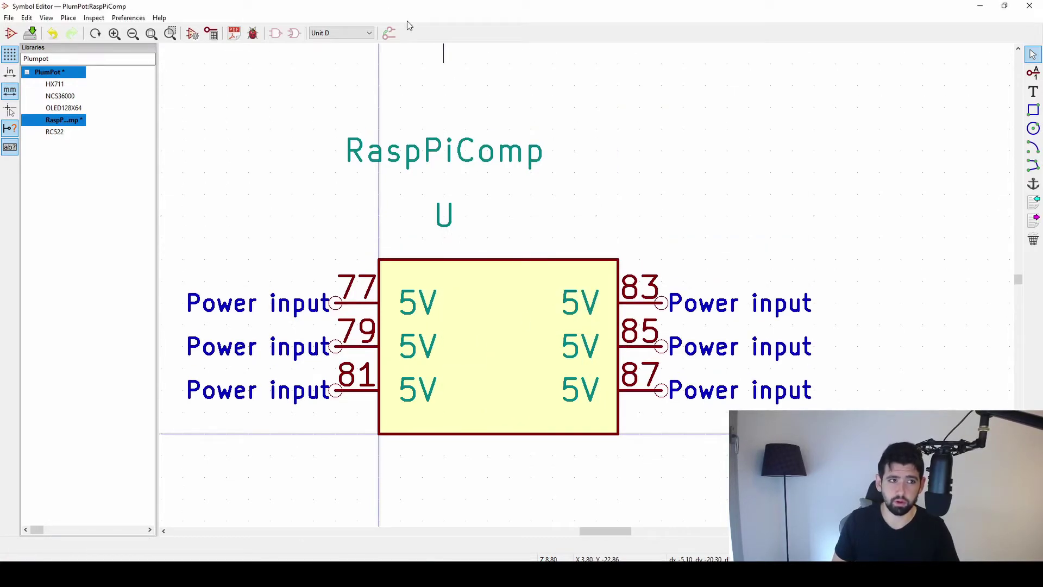
- Flip through units B, A and C, then open RaspPiComp's library symbol properties
left_click(341, 33)
left_click(331, 52)
left_click(333, 33)
left_click(330, 44)
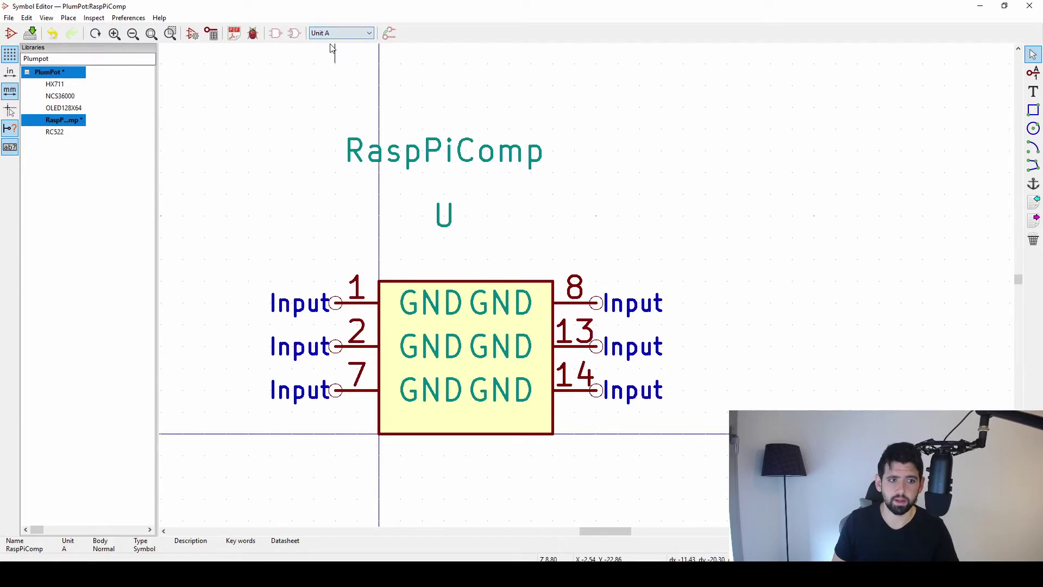
left_click(333, 34)
left_click(336, 60)
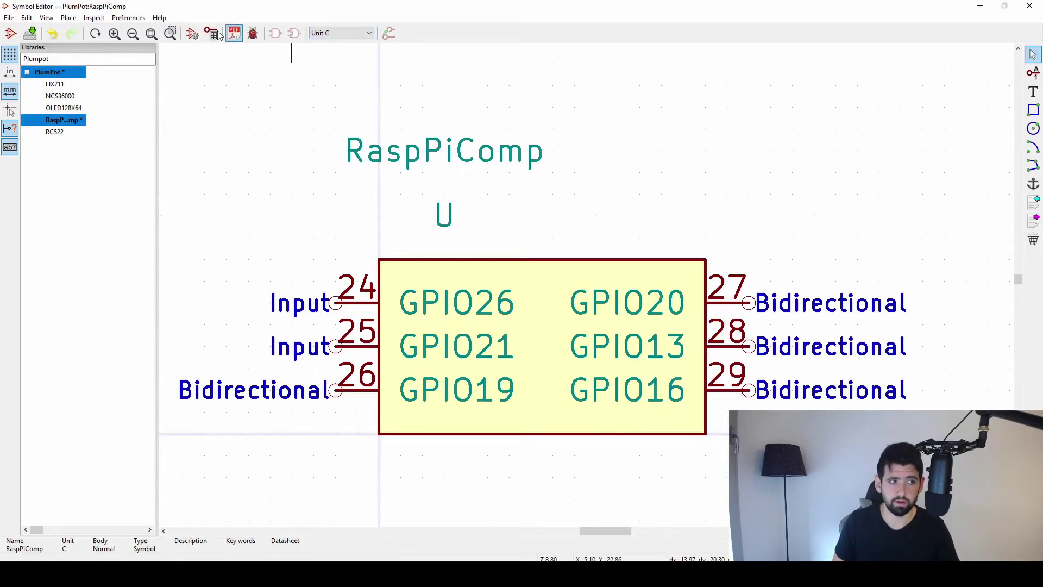
left_click(192, 34)
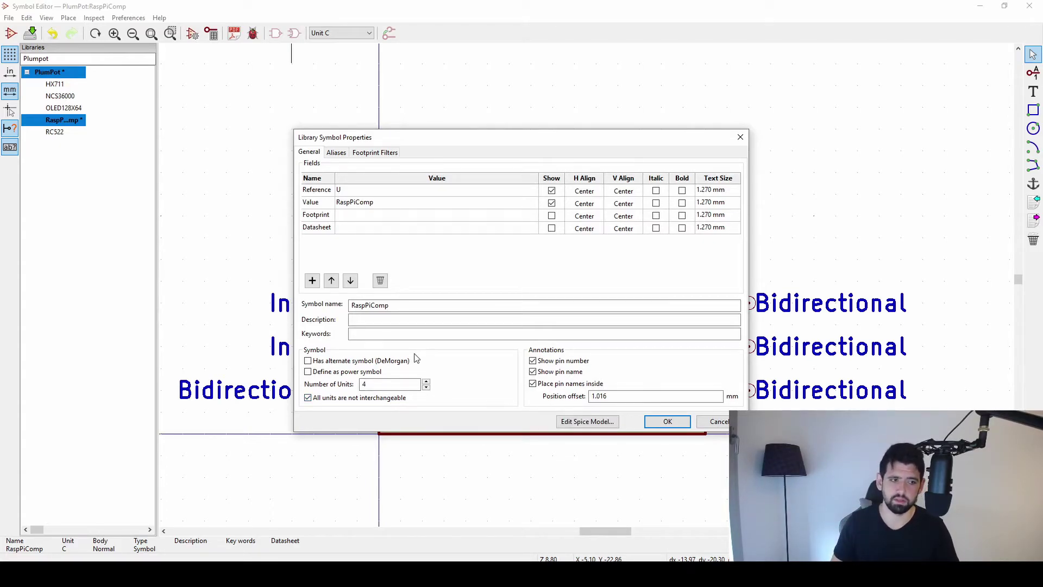
- Accept the four non-interchangeable unit settings and save the PlumPot library
left_click(667, 423)
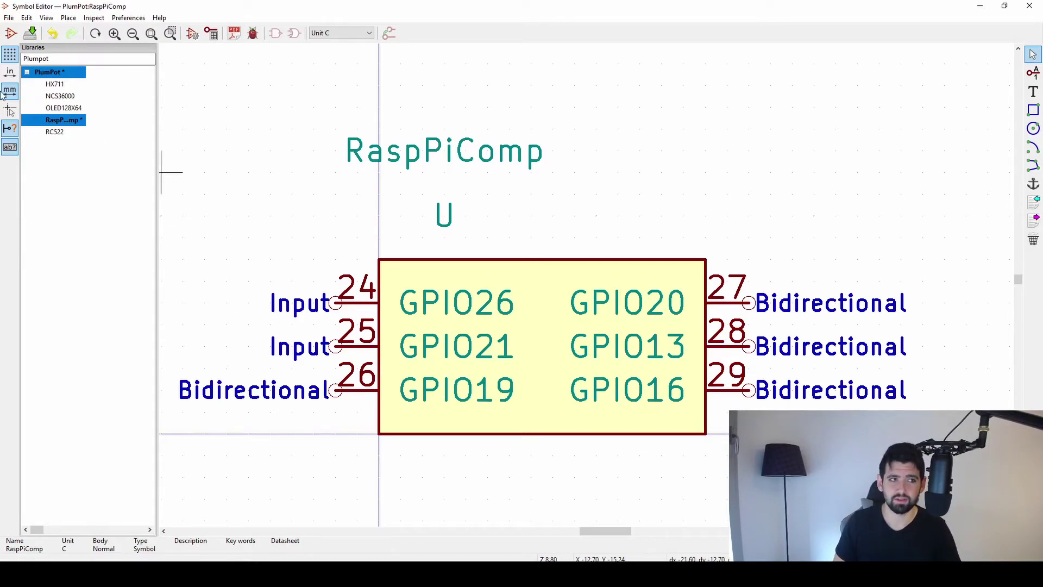
left_click(30, 33)
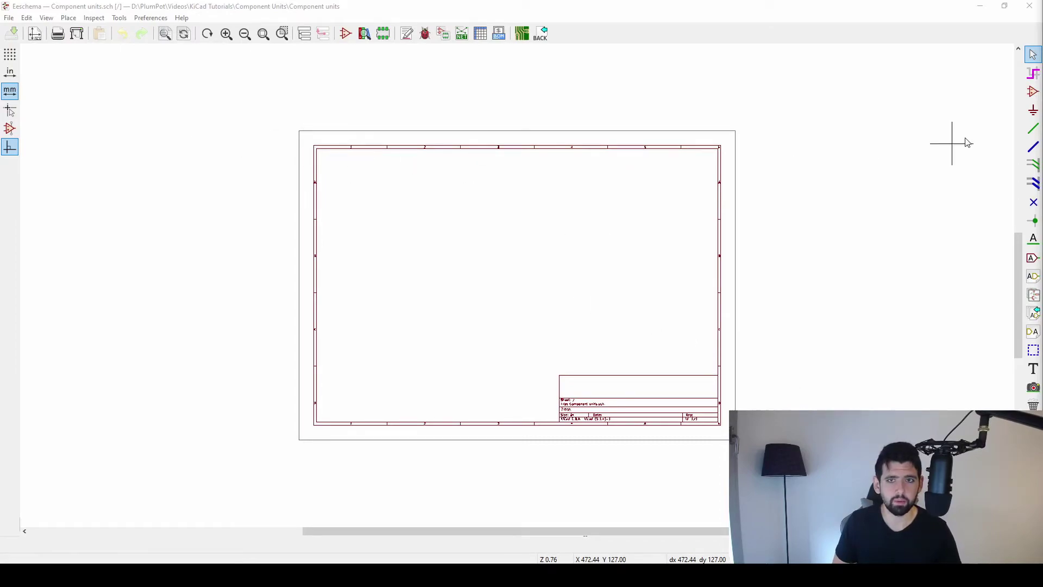
- Search 'Plum' and place the first PlumPot:RaspPiComp unit on the sheet
left_click(1033, 91)
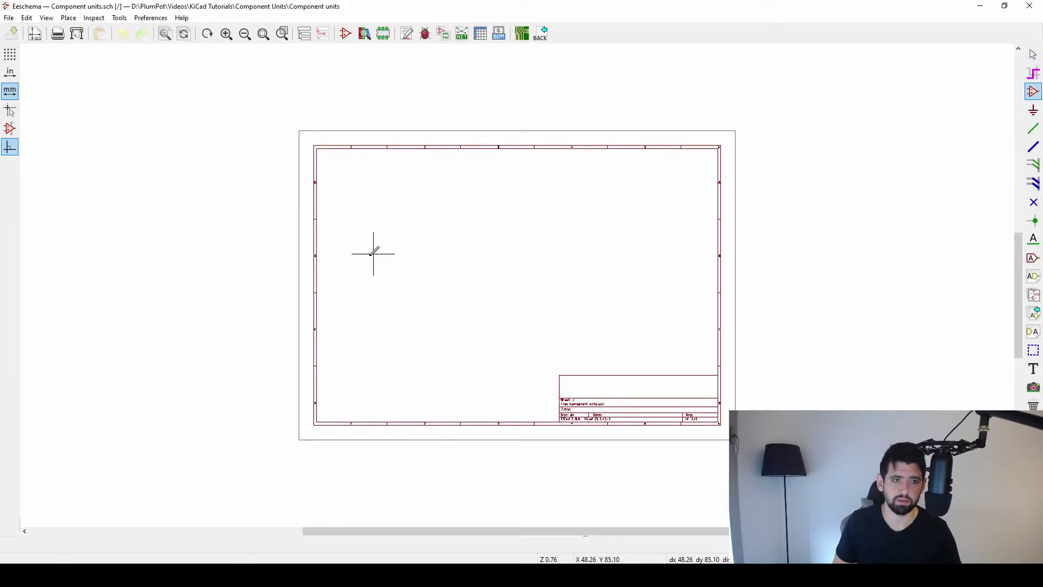
left_click(463, 234)
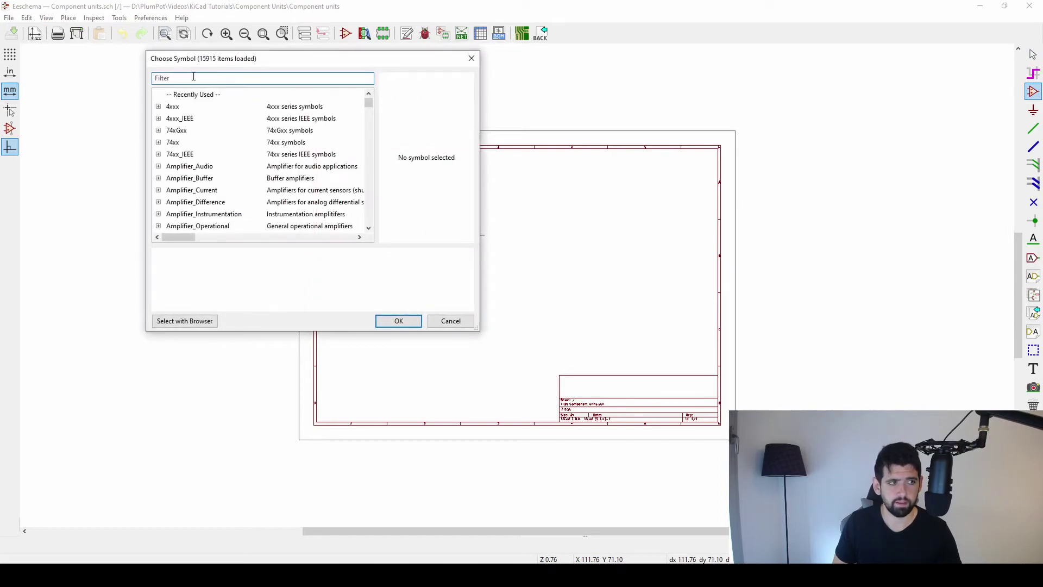
type("PlumP")
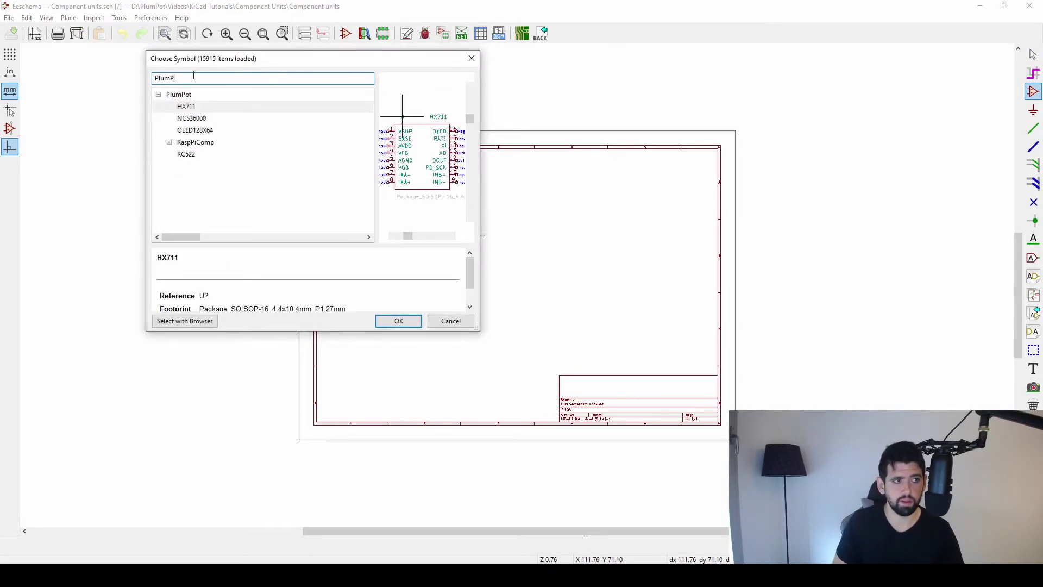
left_click(190, 143)
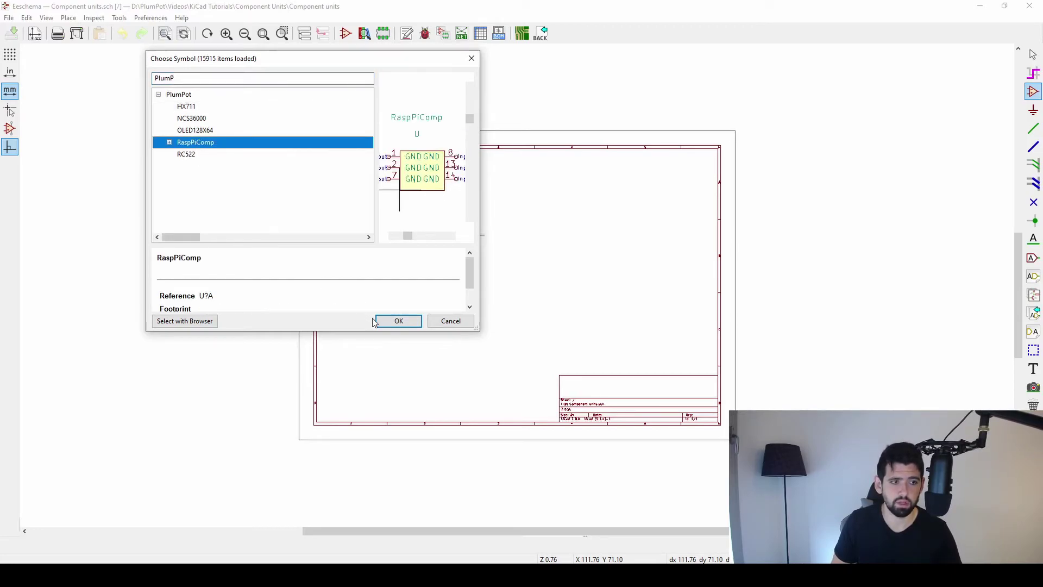
left_click(398, 321)
scroll(490, 272, "up", 5)
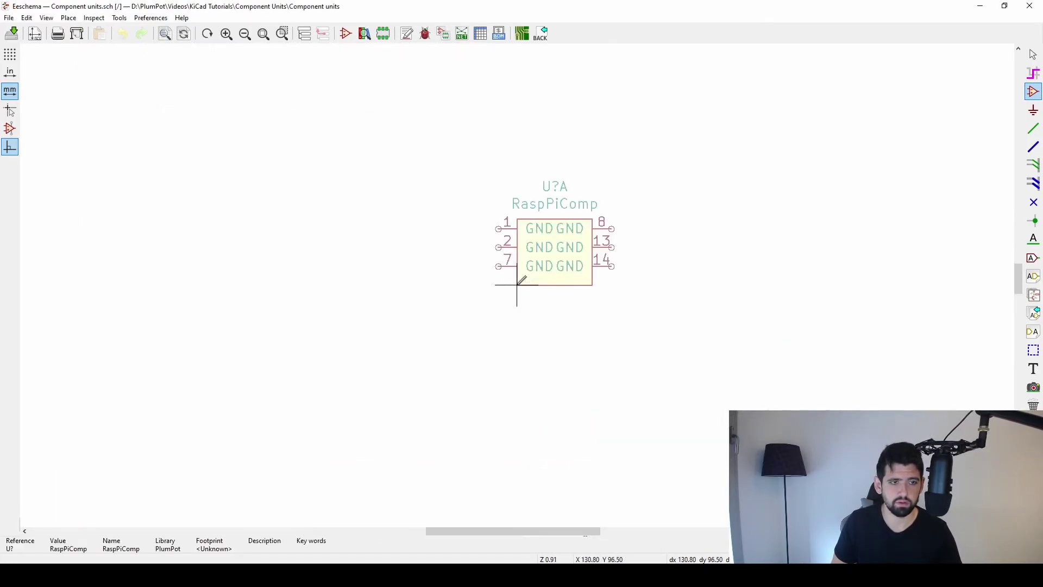
left_click(498, 248)
scroll(498, 247, "down", 1)
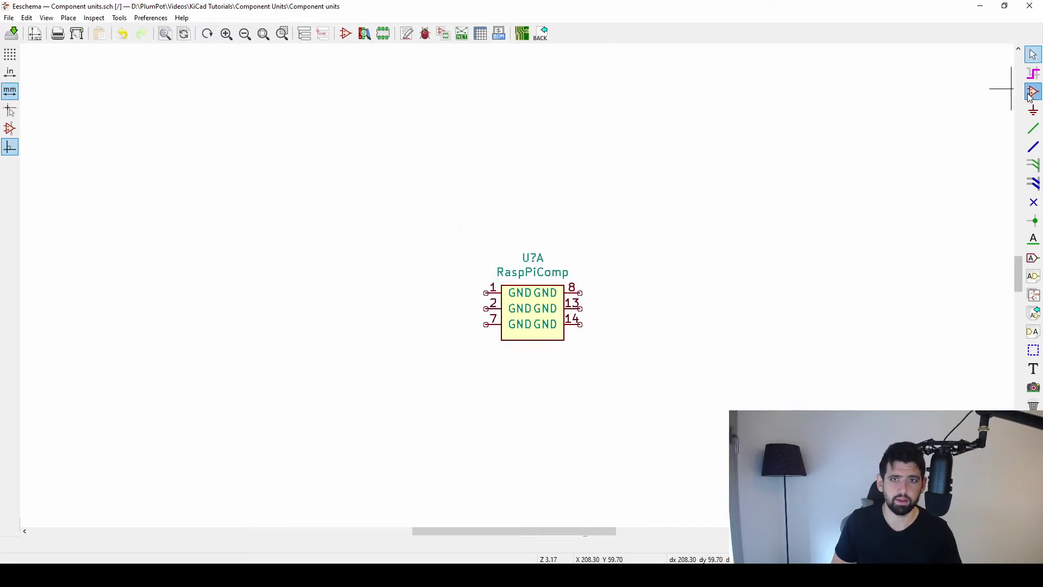
- Place RaspPiComp units U?B at the upper right and U?D lower on the sheet
left_click(768, 151)
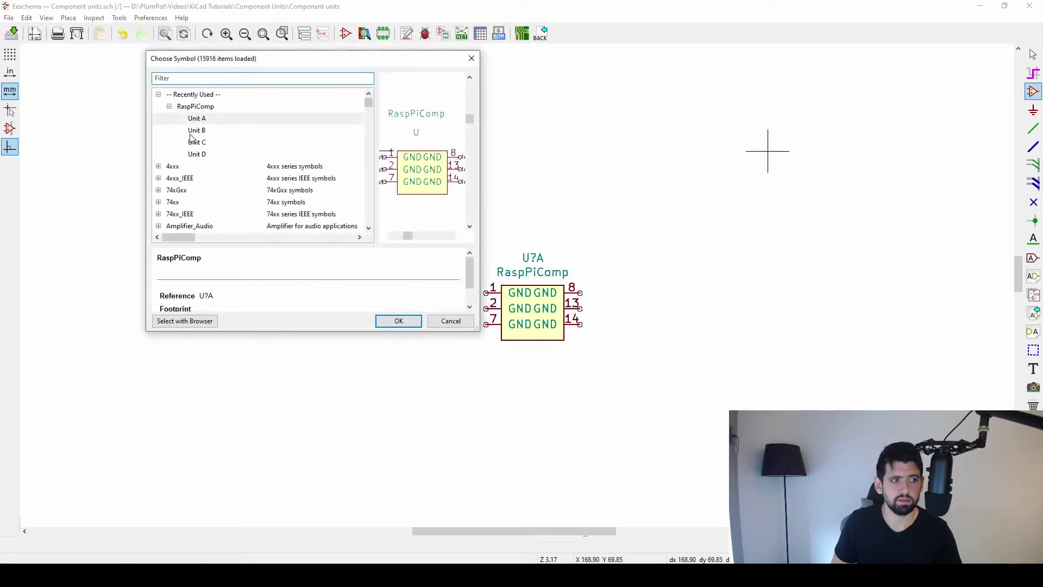
key("Down")
key("Down")
key("Down")
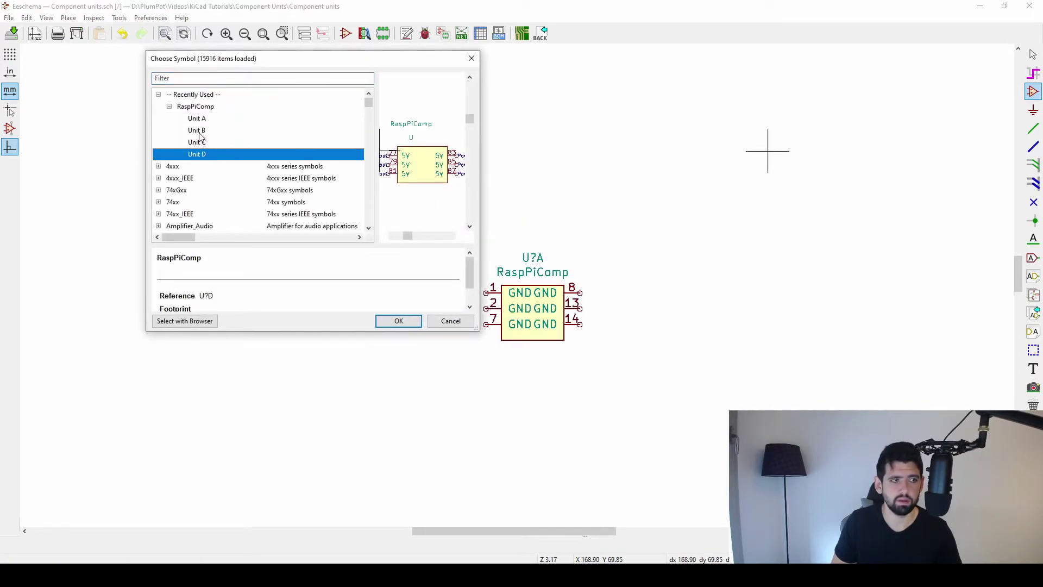
key("Up")
key("Up")
key("Down")
key("Down")
key("Up")
key("Up")
key("Return")
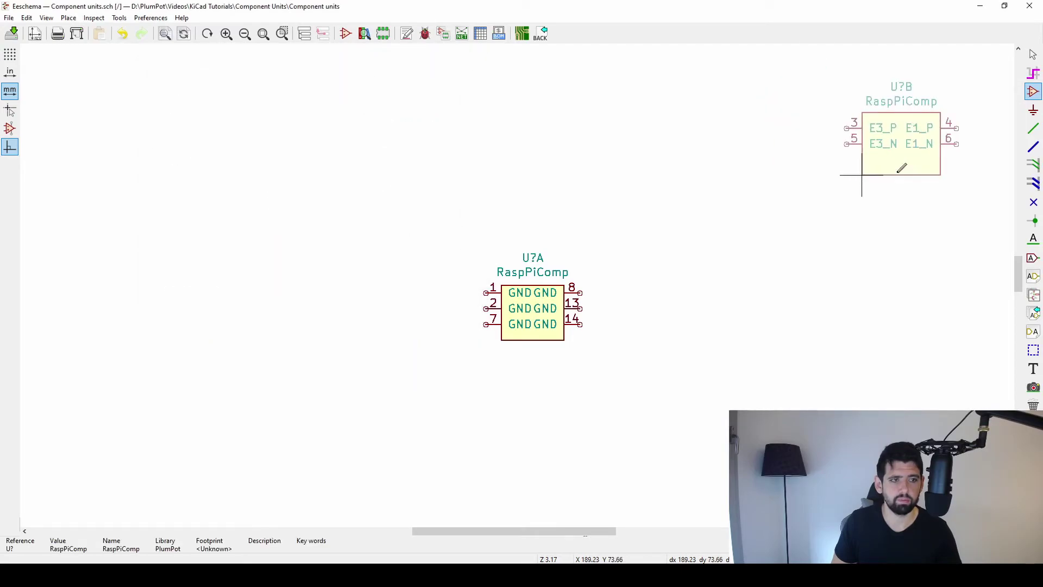
left_click(681, 261)
left_click(864, 182)
key("Down")
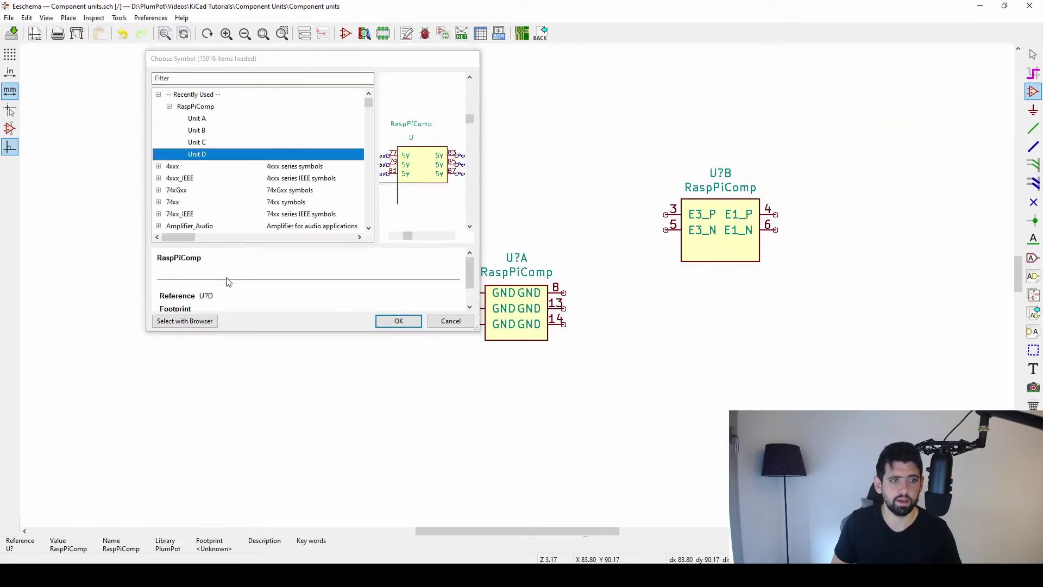
key("Return")
left_click(709, 450)
scroll(597, 283, "down", 4)
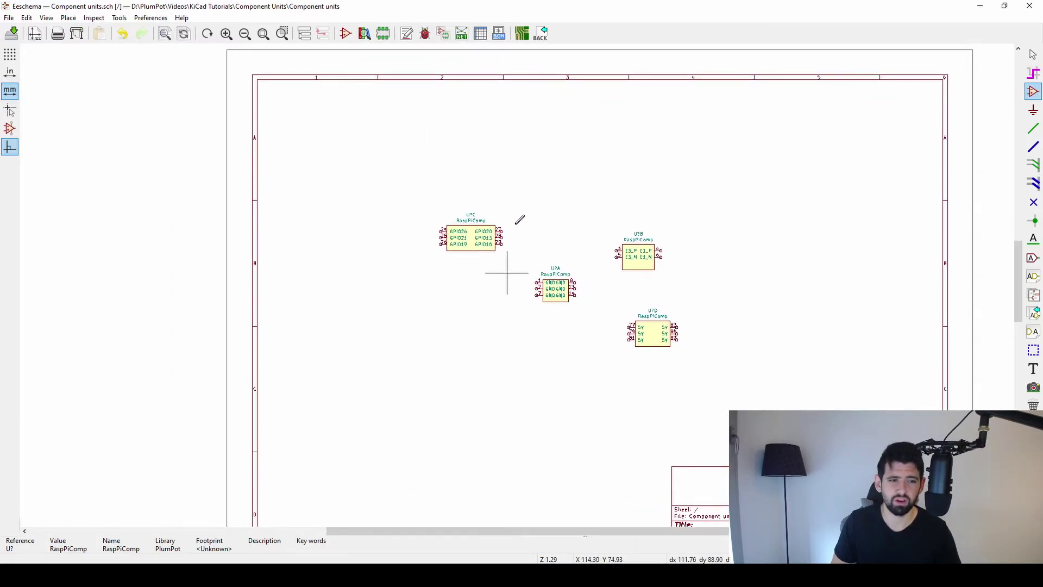
- Rearrange units U?C, U?B and U?D toward the right, then pick up U?A
left_click_drag(513, 193, 432, 255)
left_click(761, 221)
left_click_drag(702, 235, 581, 266)
left_click(646, 223)
left_click_drag(694, 303, 590, 399)
left_click(766, 358)
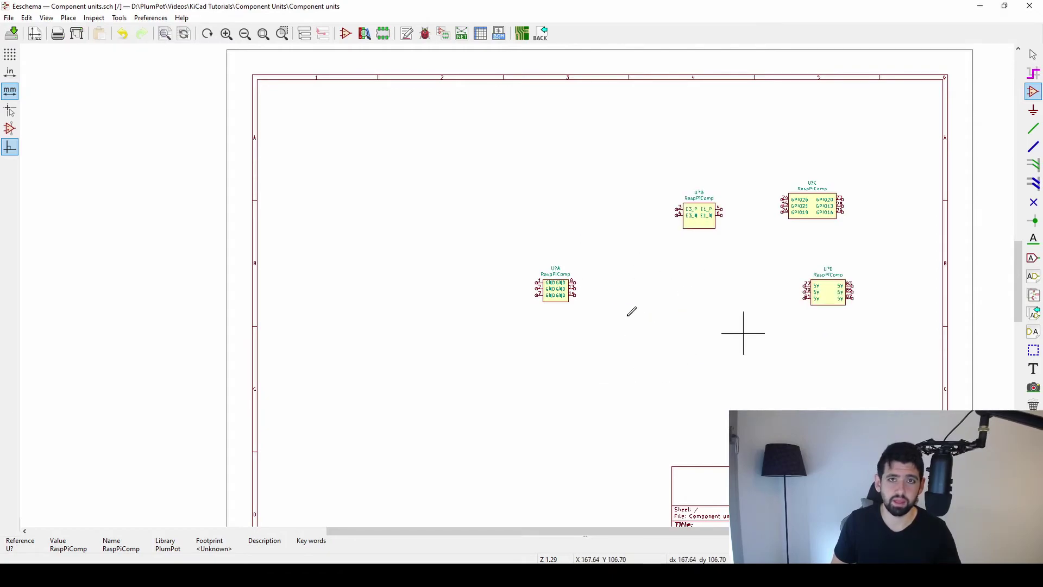
left_click_drag(625, 243, 491, 346)
- Set U?A down slightly to the left and glance at its properties without changes
left_click(610, 344)
scroll(610, 344, "up", 3)
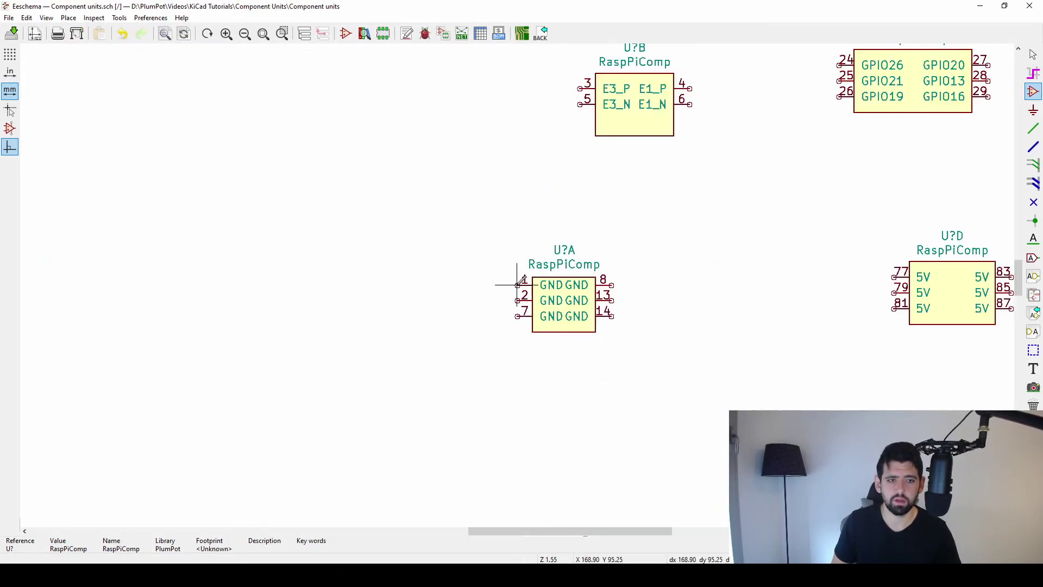
double_click(518, 291)
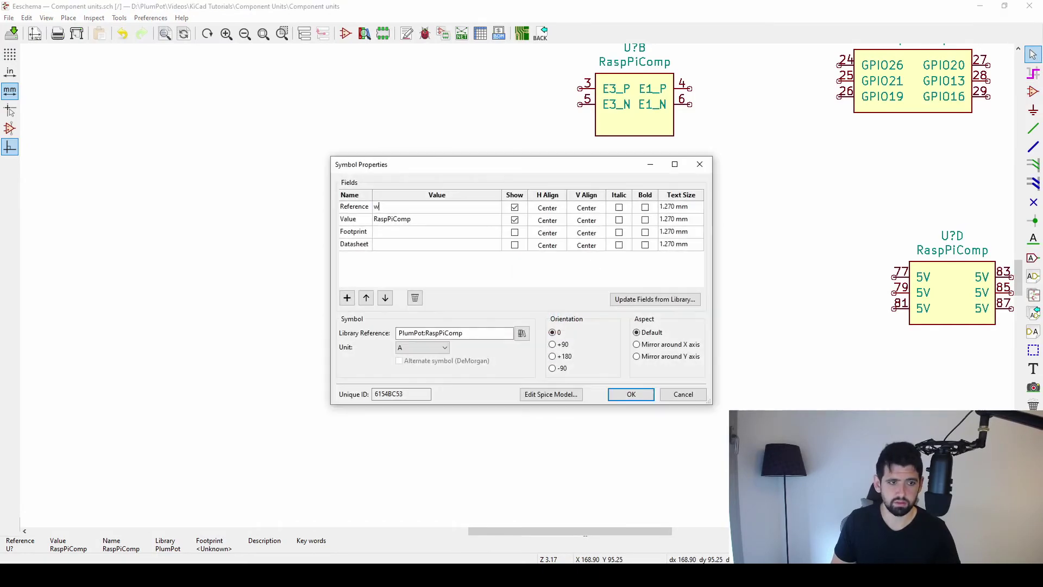
key("Escape")
- Wire U?A pin 1 down and left, ending at a new GND power symbol
key("w")
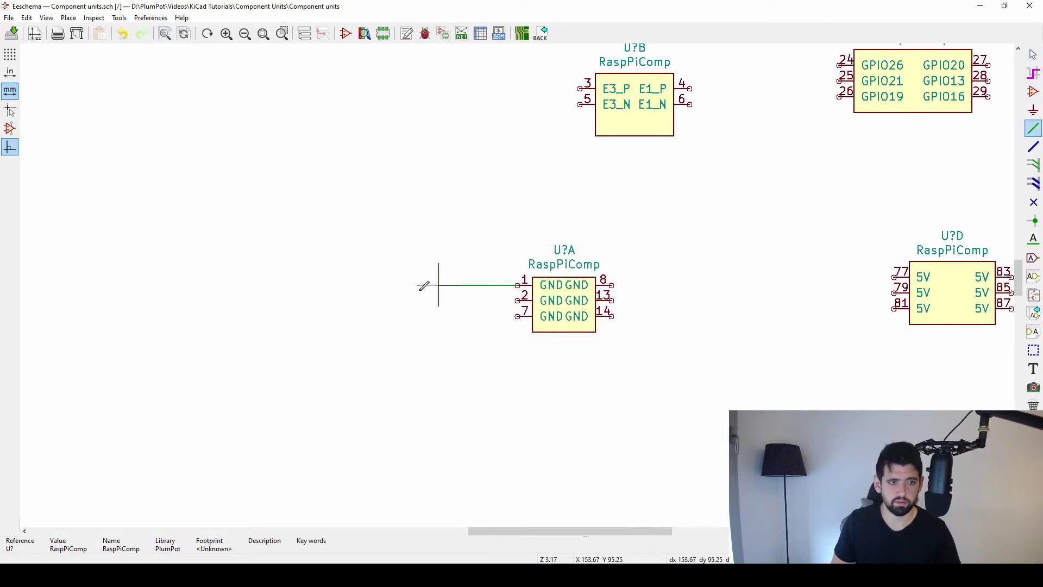
double_click(407, 363)
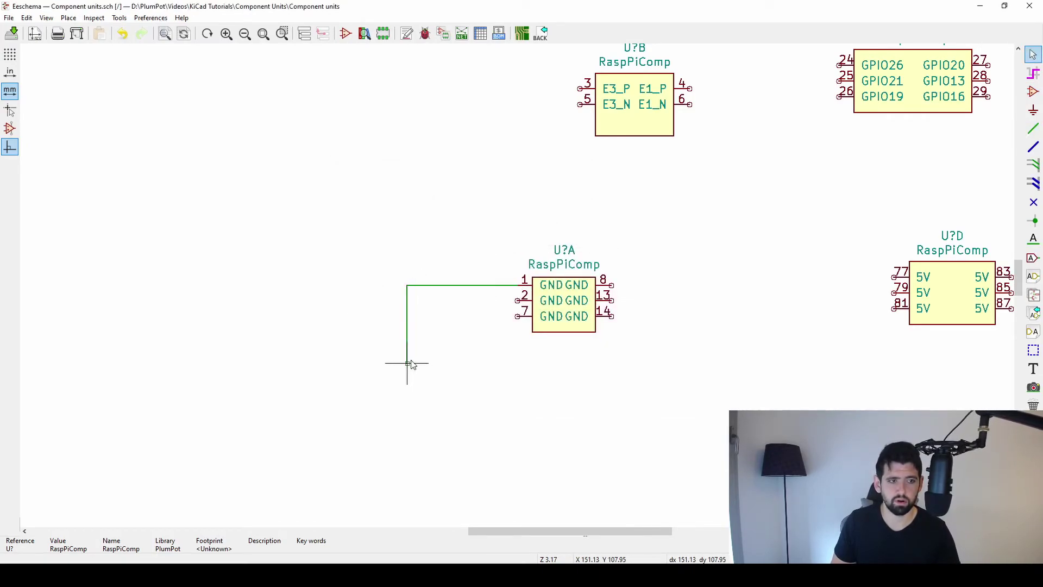
left_click(1033, 111)
left_click(374, 396)
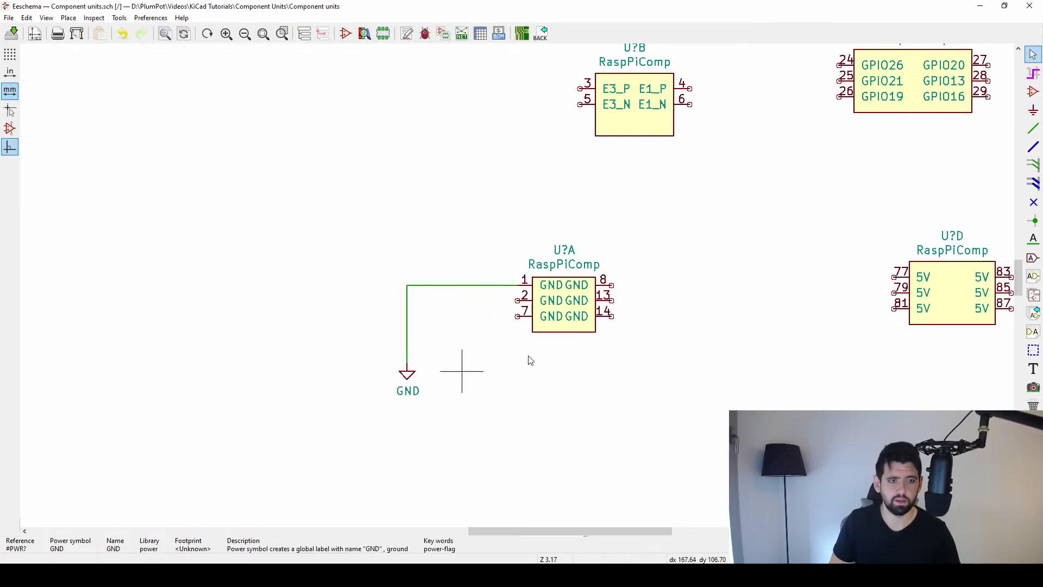
scroll(530, 360, "right", 5)
scroll(531, 361, "up", 3)
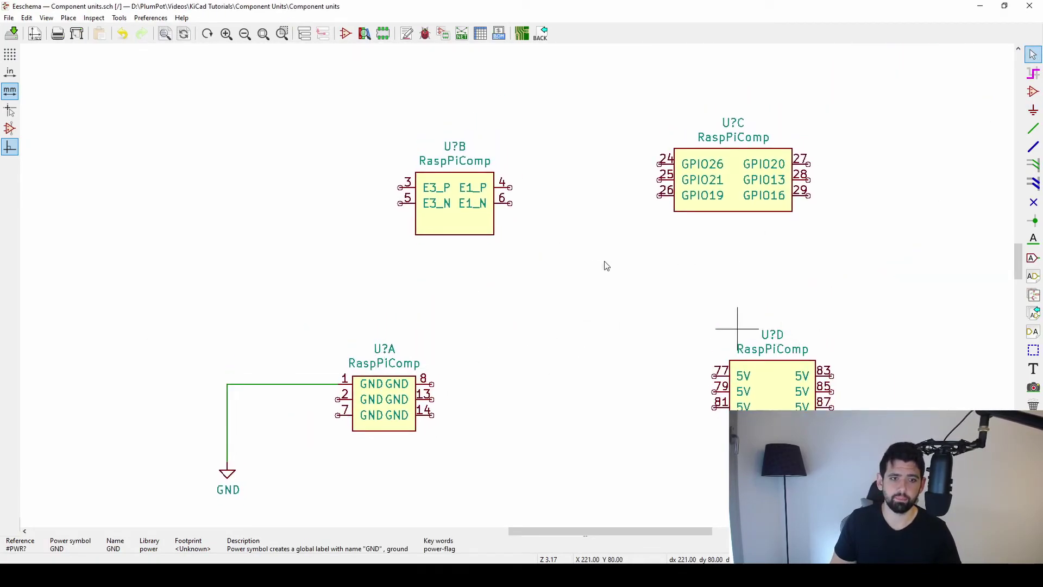
- Annotate the schematic with default settings so the units become U1A–U1D
left_click(119, 17)
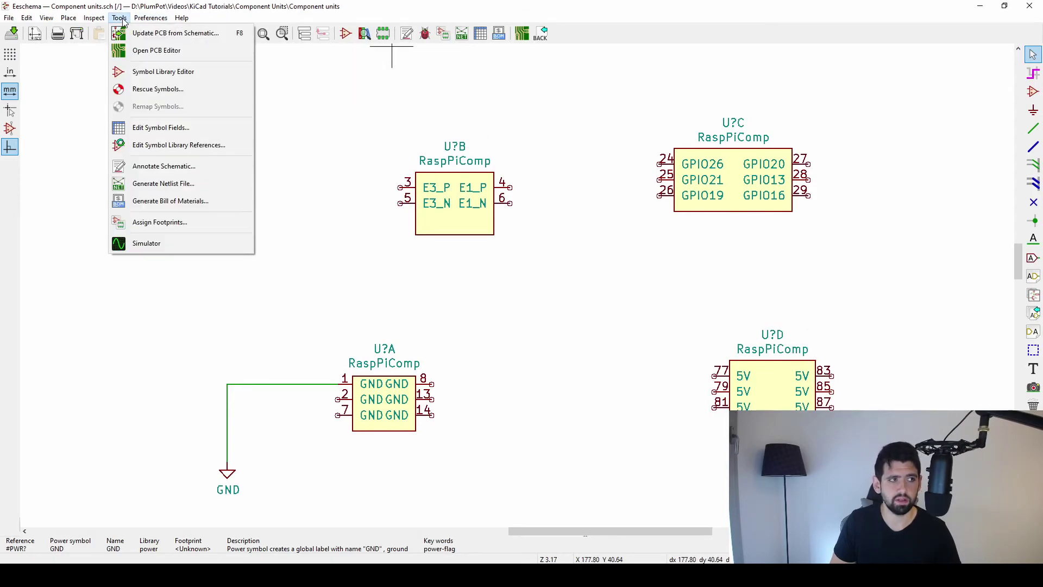
left_click(179, 164)
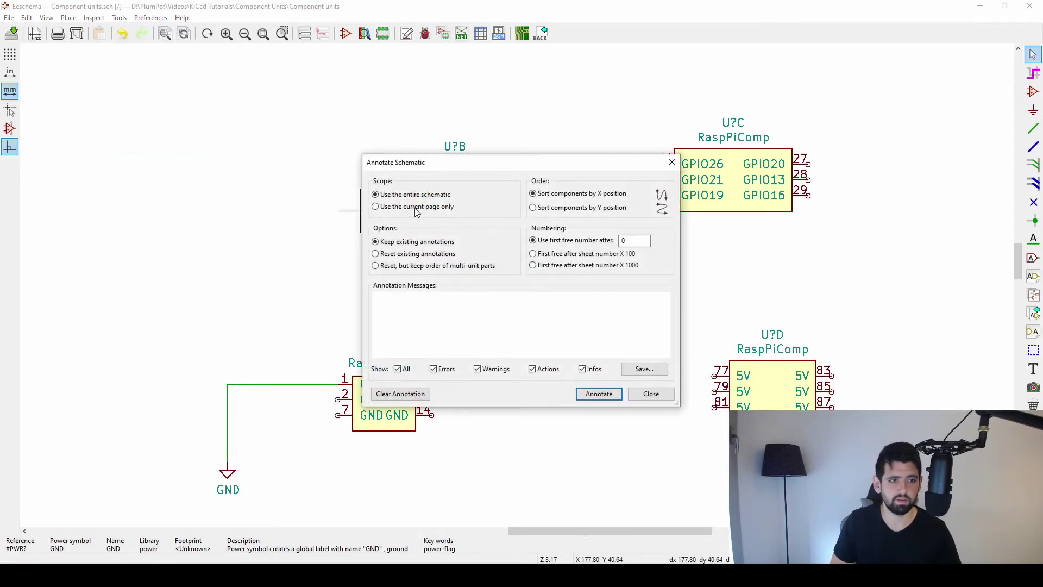
left_click(598, 393)
left_click(650, 393)
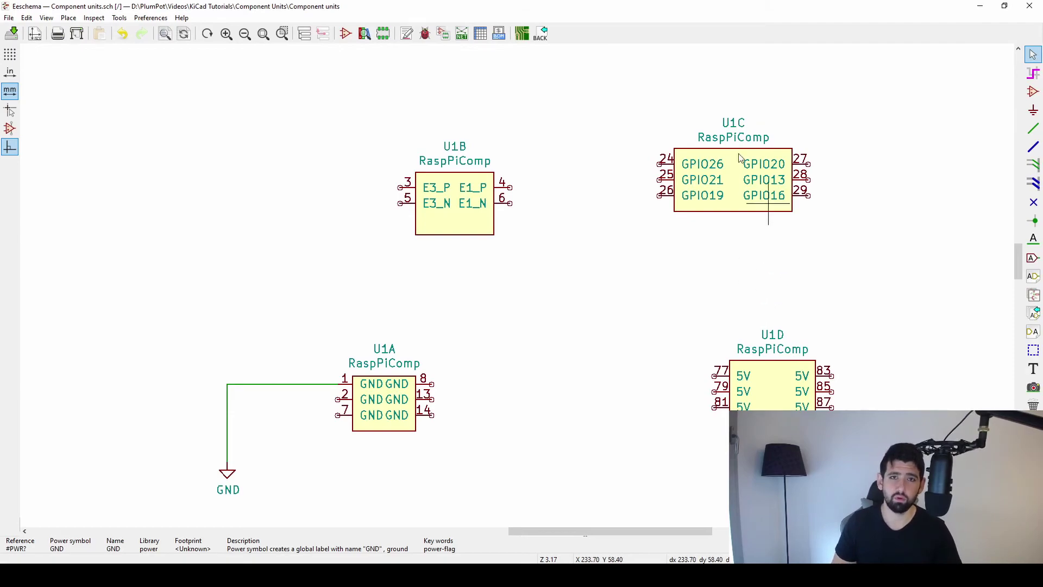
- Drag unit U1B over toward the left side of the sheet
scroll(407, 93, "down", 1)
left_click_drag(543, 337, 121, 268)
middle_click_drag(121, 267, 402, 274)
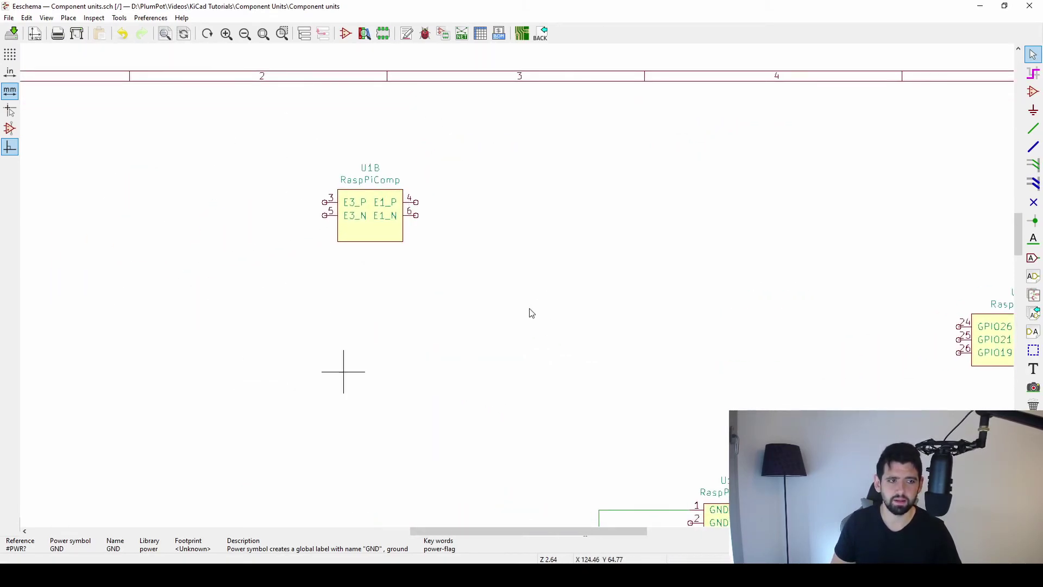
- Pan and zoom out to see the whole sheet with units U1A–U1D
middle_click_drag(525, 405, 471, 344)
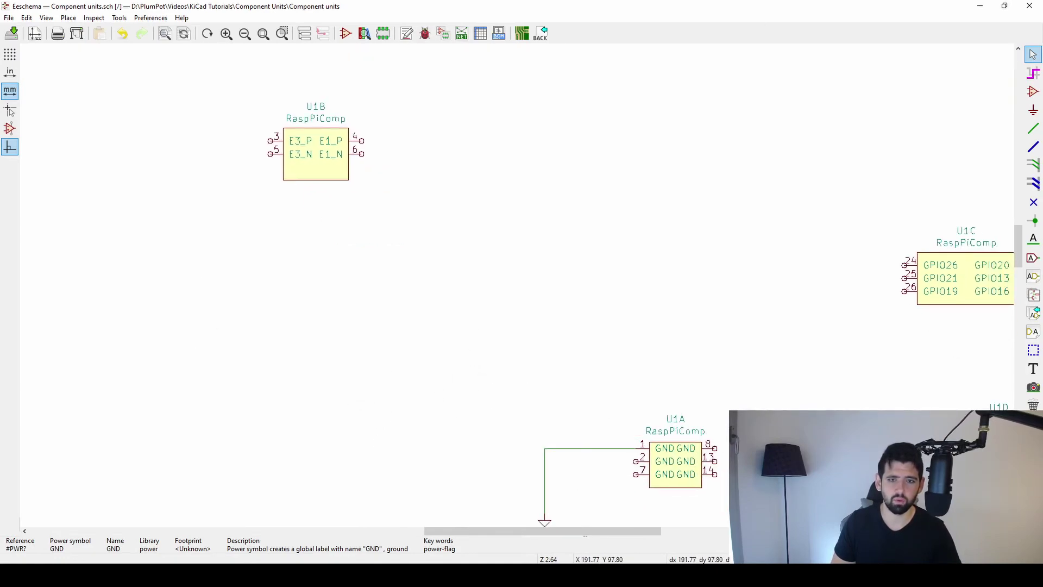
middle_click_drag(960, 460, 883, 451)
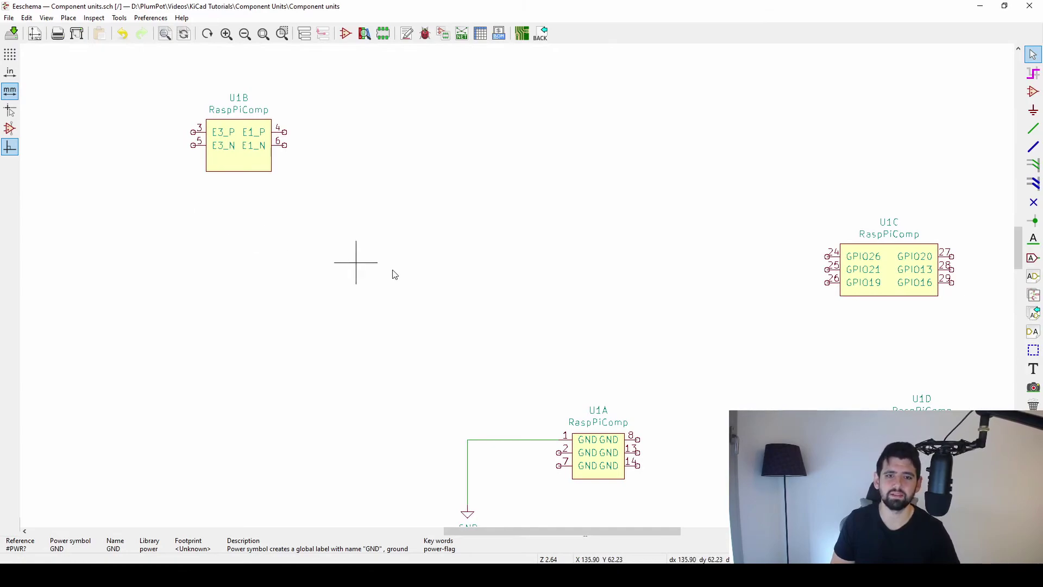
scroll(242, 252, "right", 5)
scroll(526, 300, "right", 1)
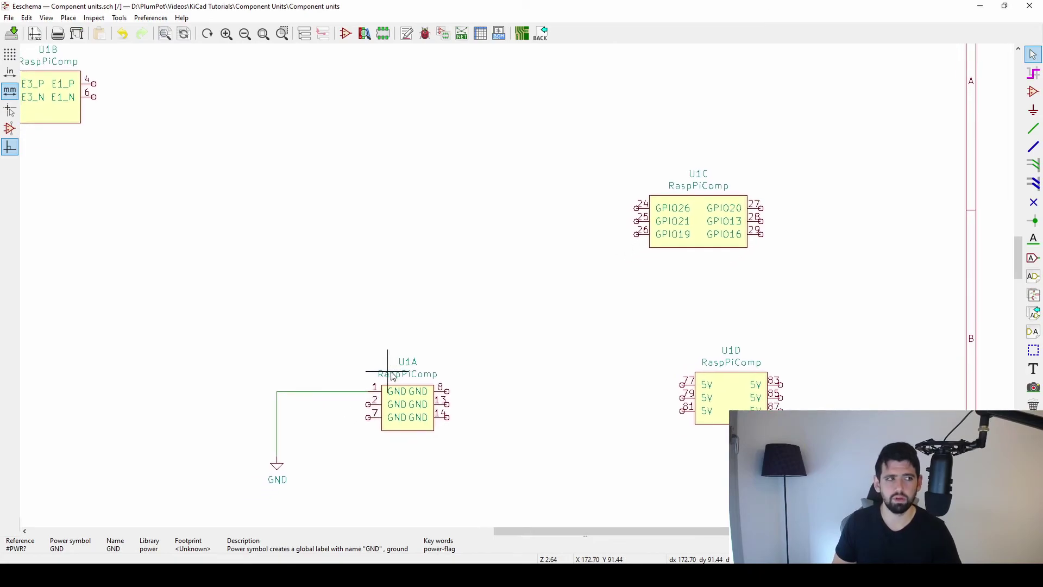
scroll(387, 373, "down", 1)
middle_click_drag(519, 290, 533, 309)
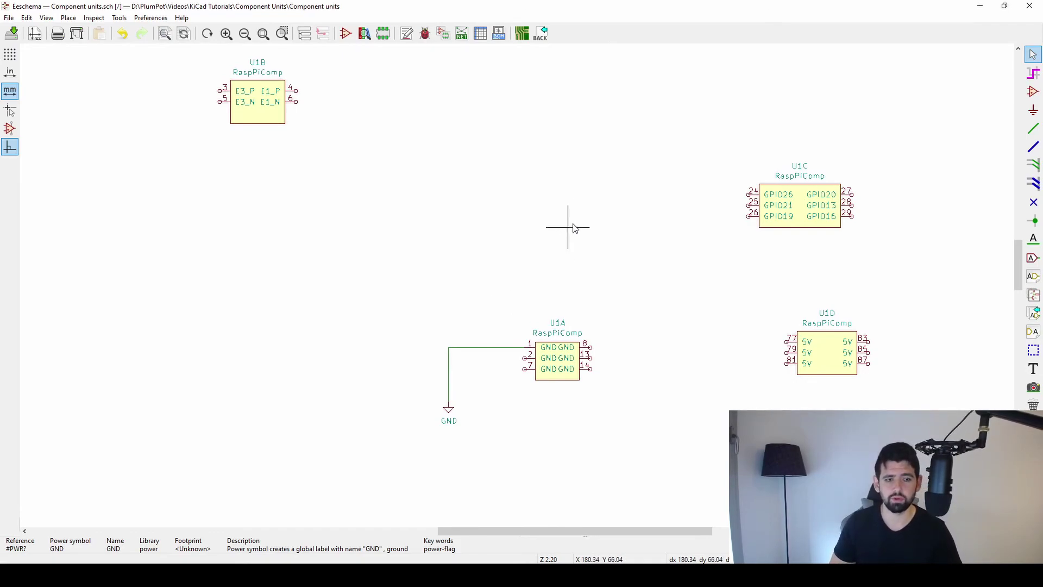
middle_click_drag(562, 232, 569, 316)
scroll(568, 316, "down", 1)
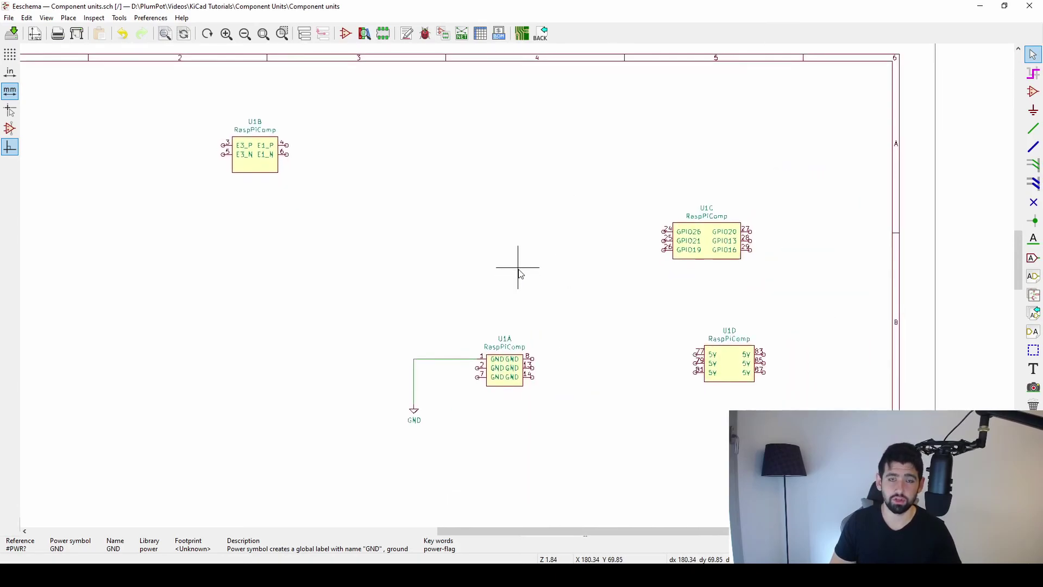
scroll(518, 273, "down", 1)
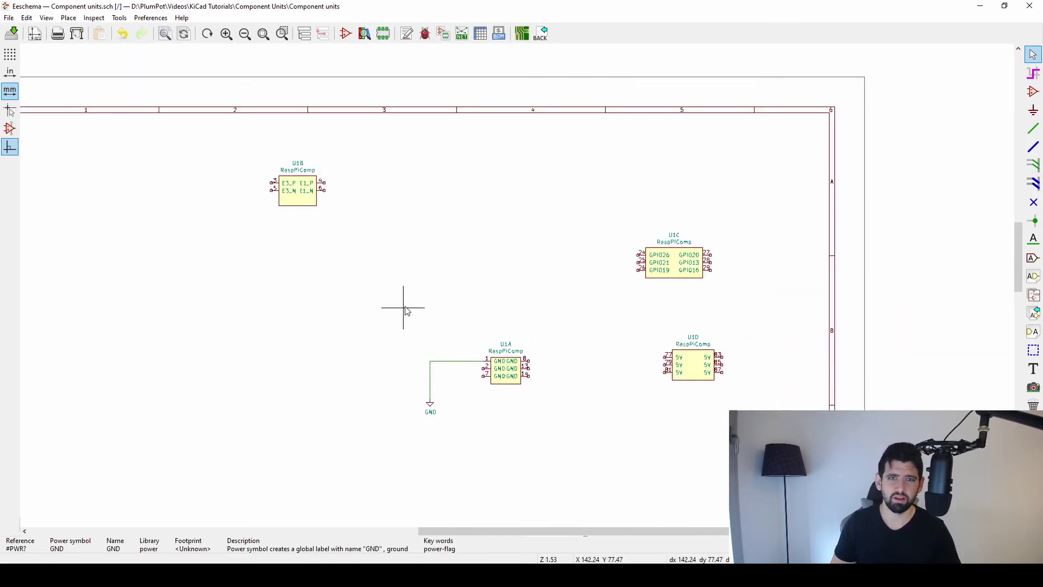